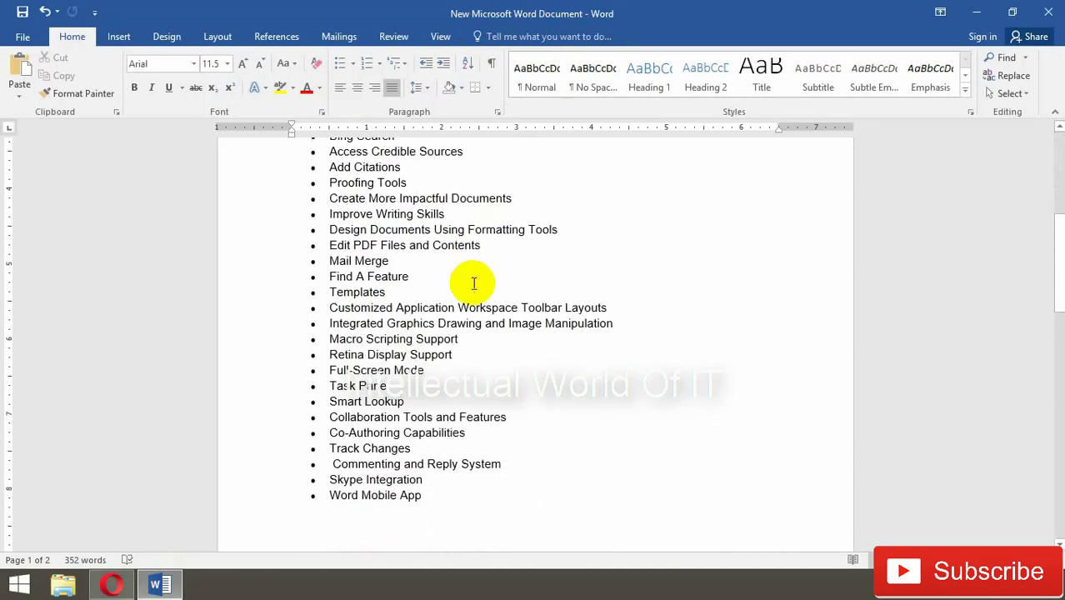
Look through the bulleted list of features in the document.
scroll(474, 283, up, 3)
scroll(474, 283, up, 2)
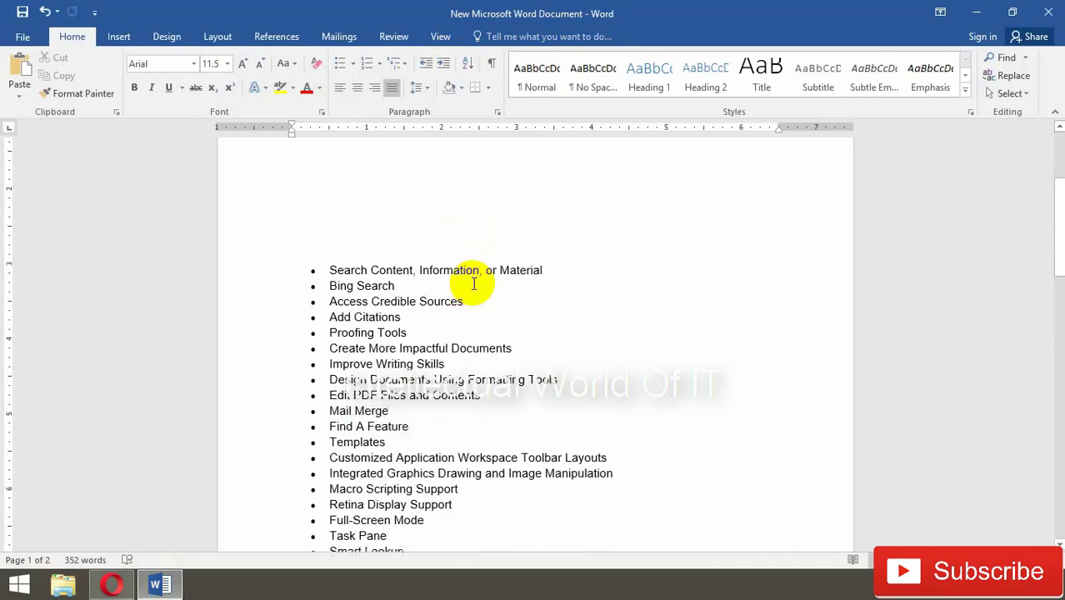
scroll(474, 284, down, 2)
scroll(473, 283, up, 5)
scroll(473, 284, up, 1)
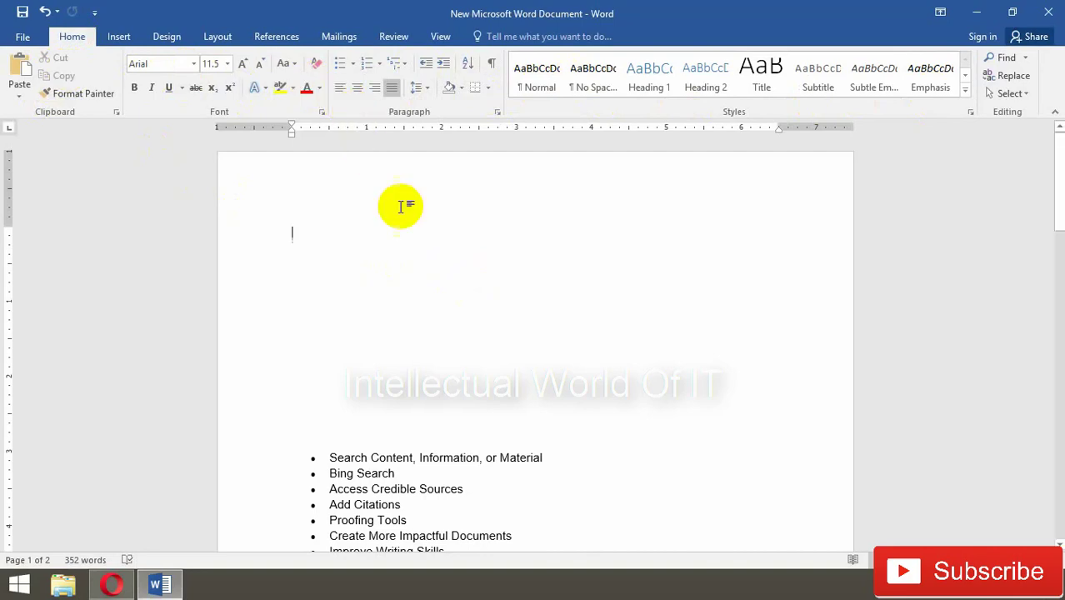
scroll(452, 279, down, 3)
scroll(455, 279, down, 2)
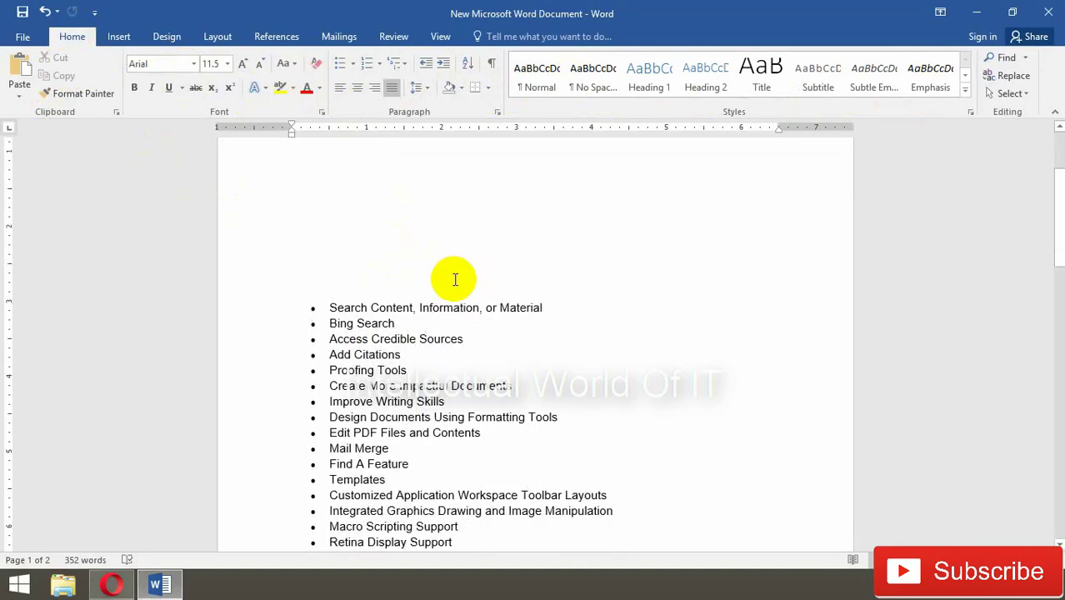
Change the font of the "Search Content, Information, or Material" bullet to Arial Black.
scroll(455, 279, down, 1)
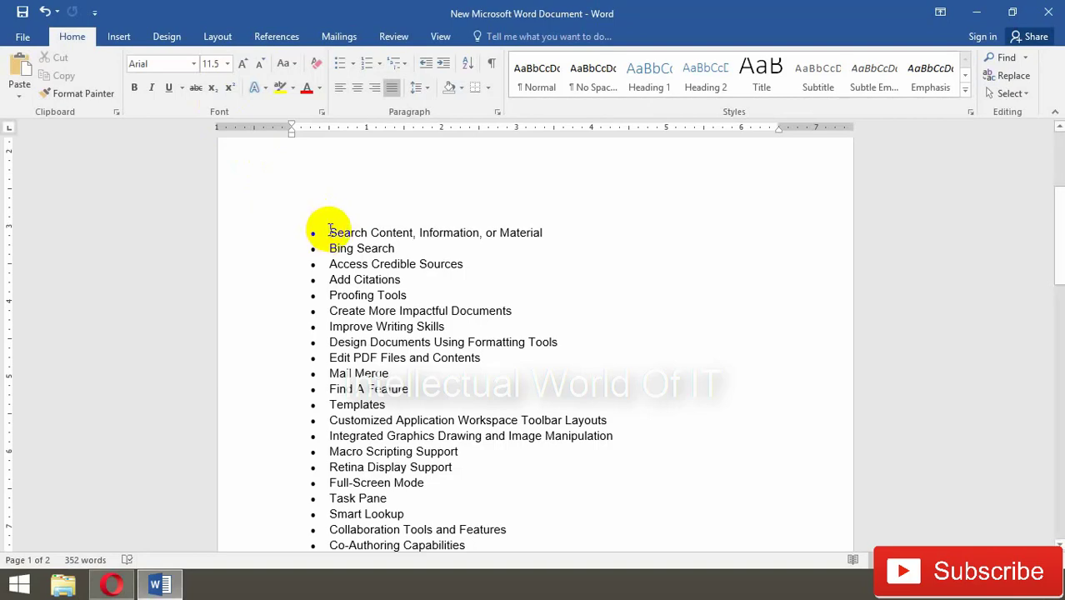
drag(329, 233, 541, 237)
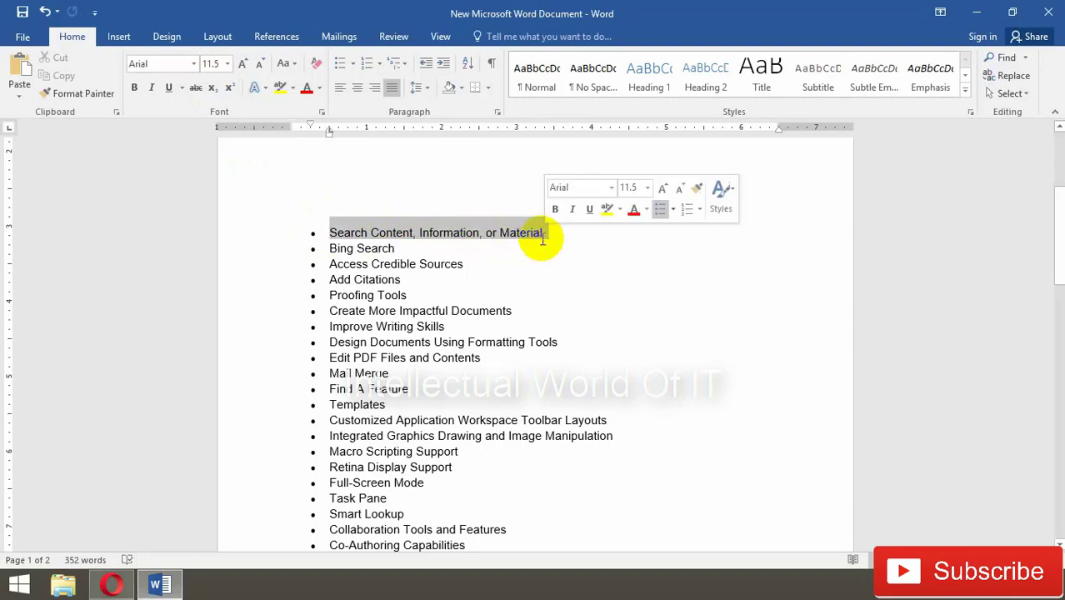
click(194, 65)
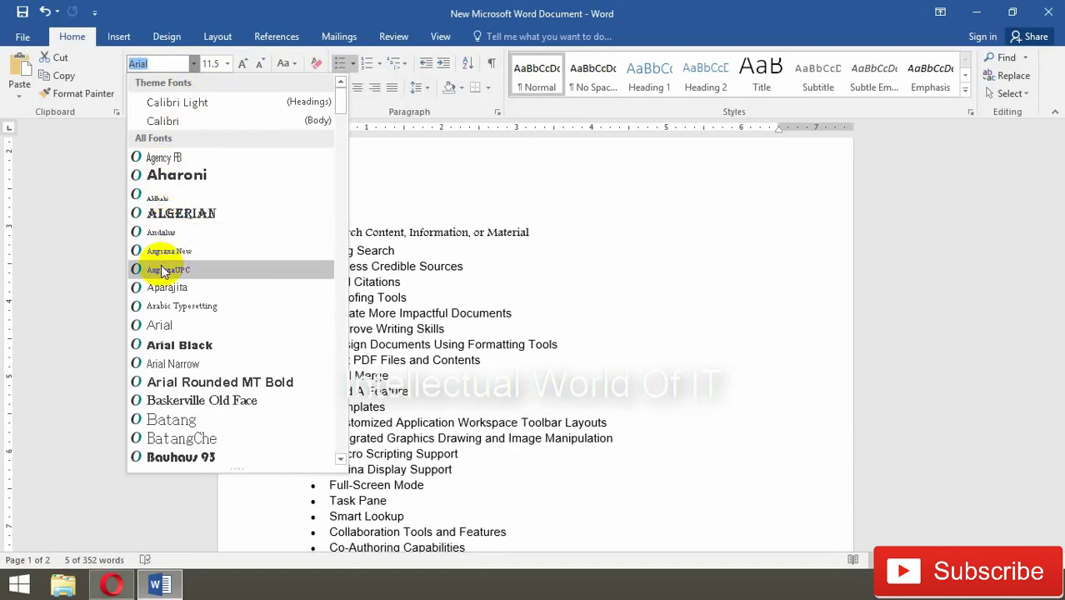
scroll(165, 273, down, 1)
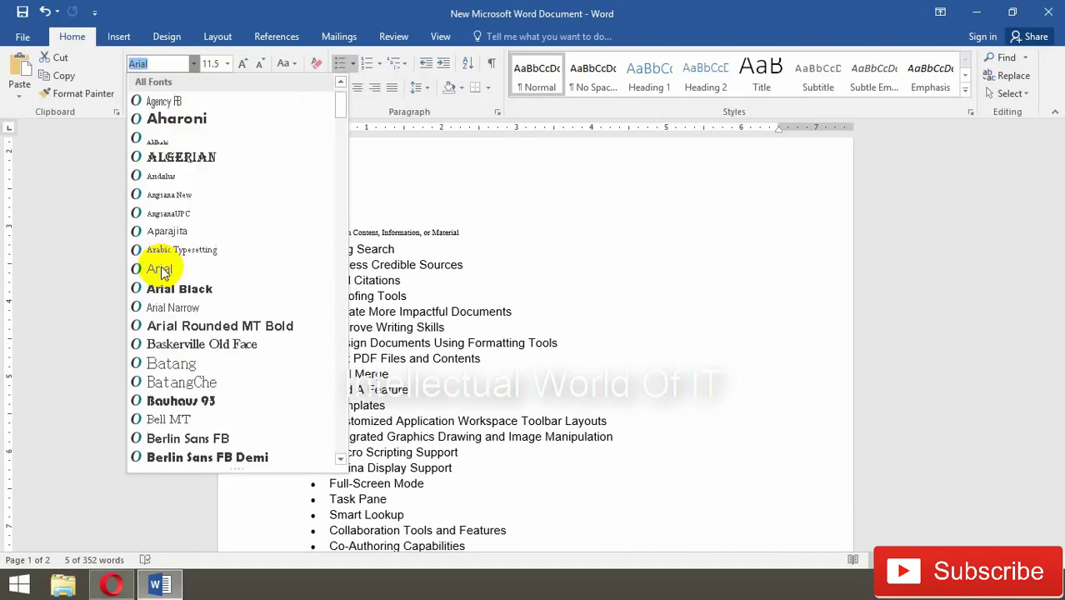
scroll(175, 246, down, 2)
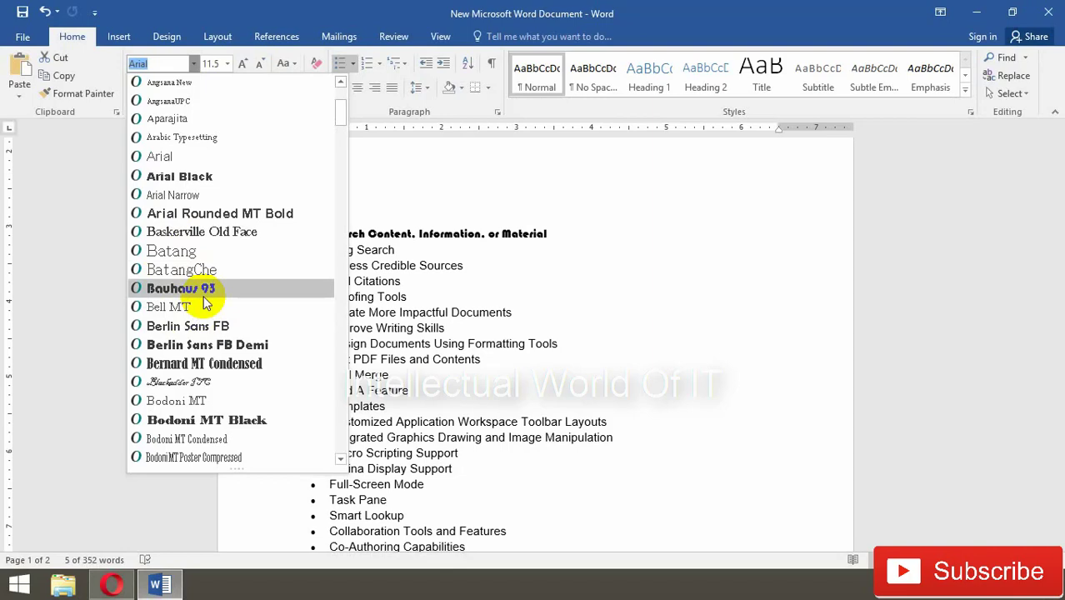
click(186, 178)
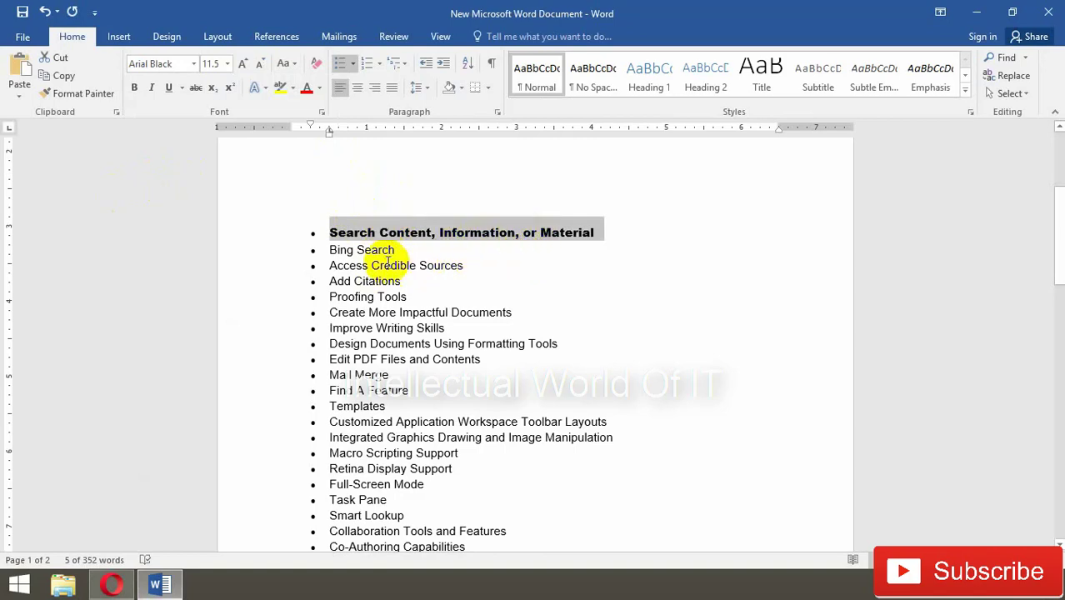
click(347, 257)
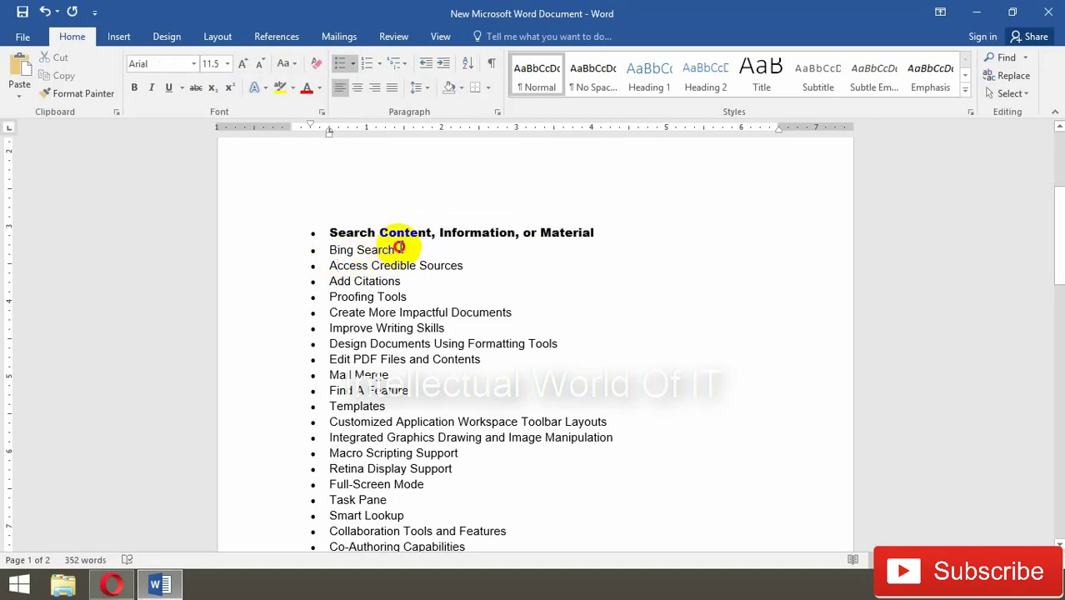
click(399, 249)
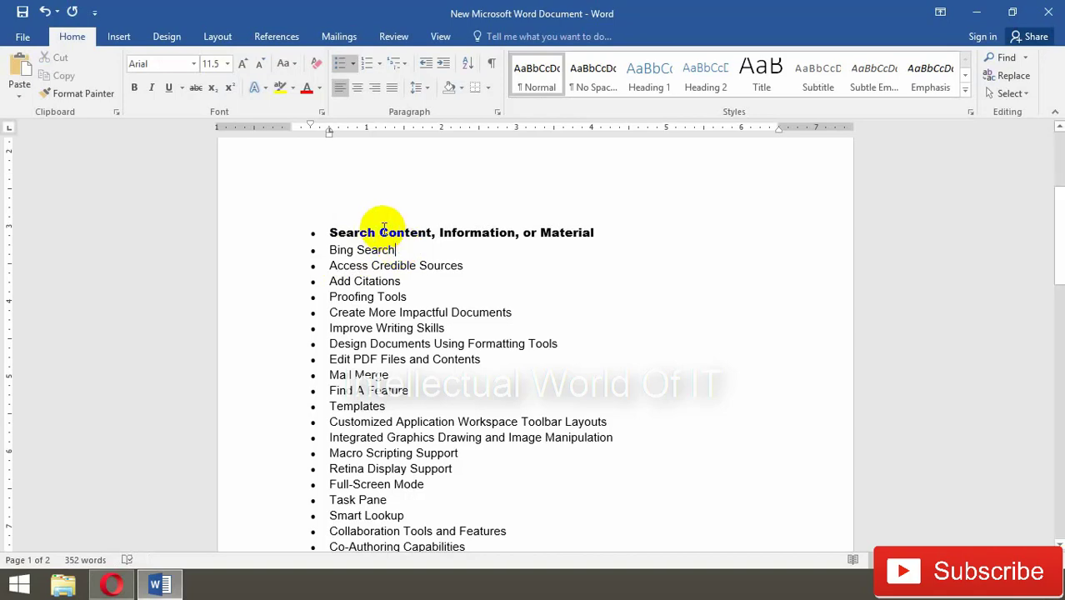
Set the font size of the "Search Content, Information, or Material" bullet to 16.
drag(323, 231, 554, 239)
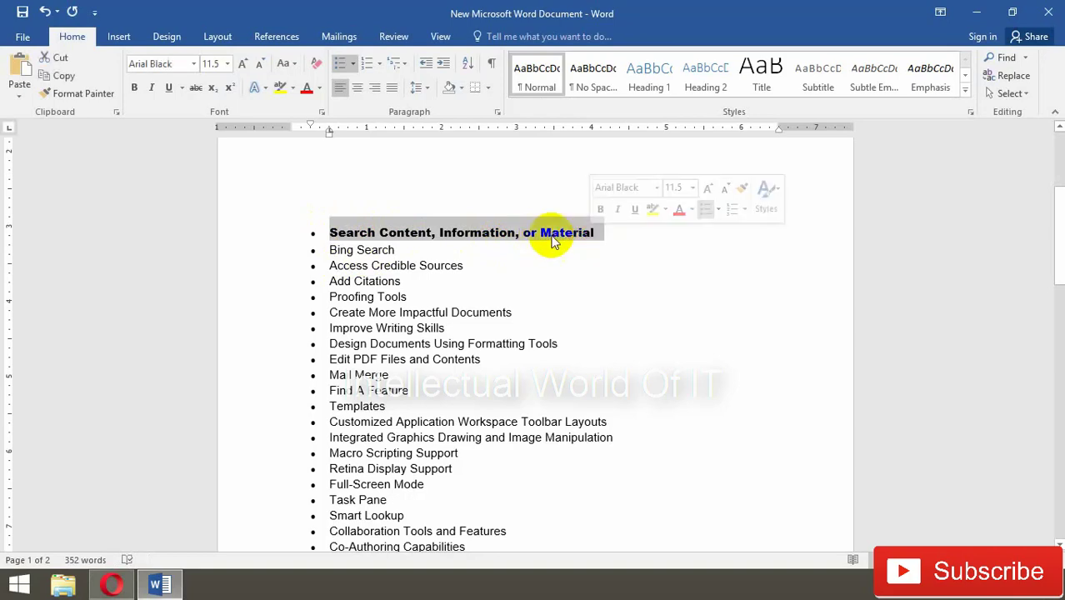
click(226, 64)
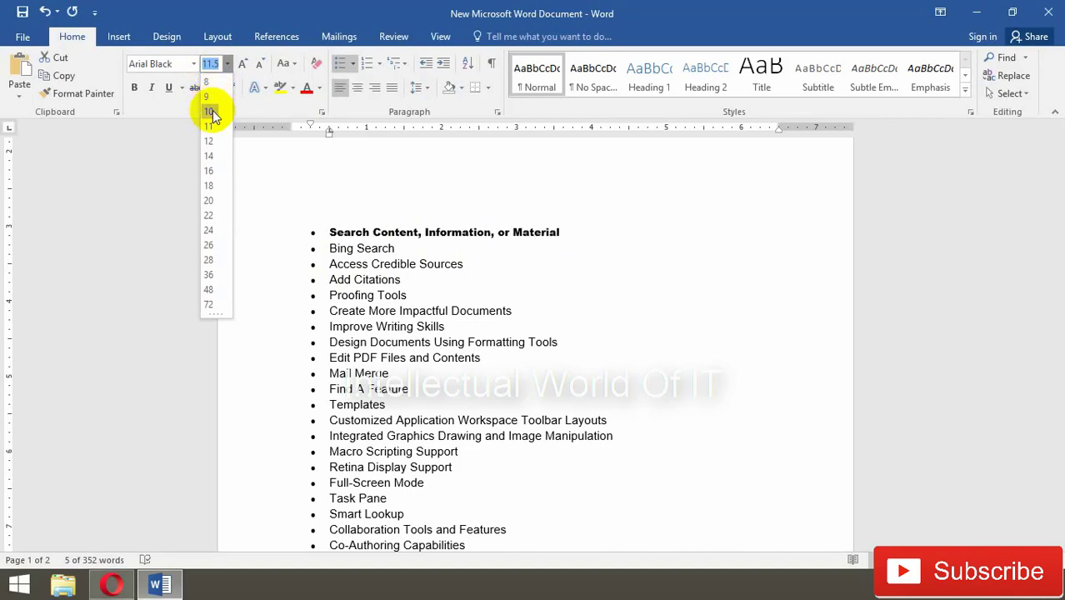
click(212, 171)
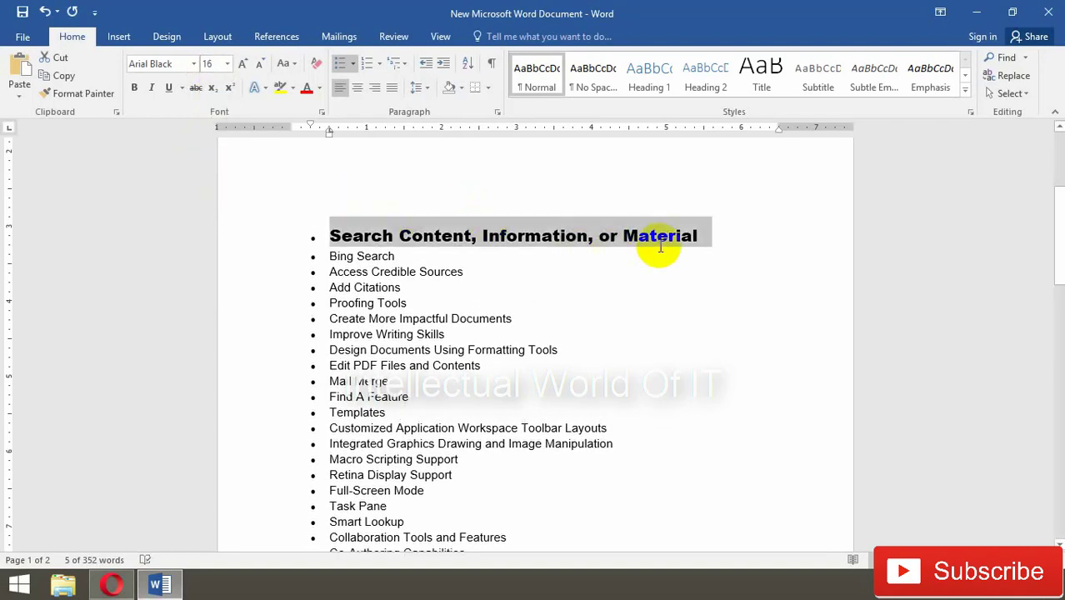
click(715, 240)
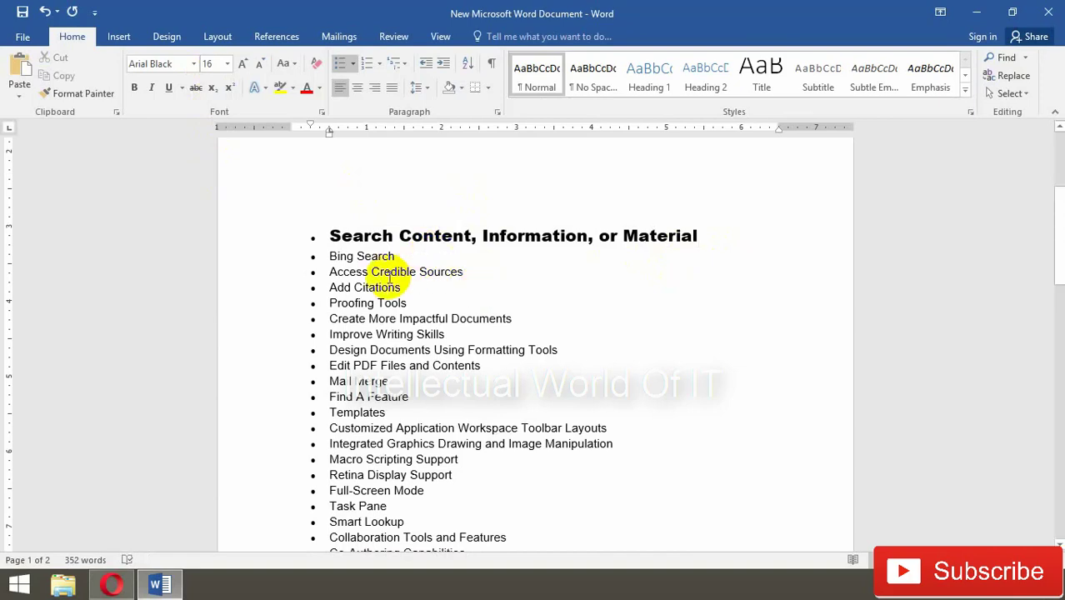
Enlarge the "Bing Search" bullet stepwise to font size 18 with Increase Font Size.
drag(330, 257, 391, 260)
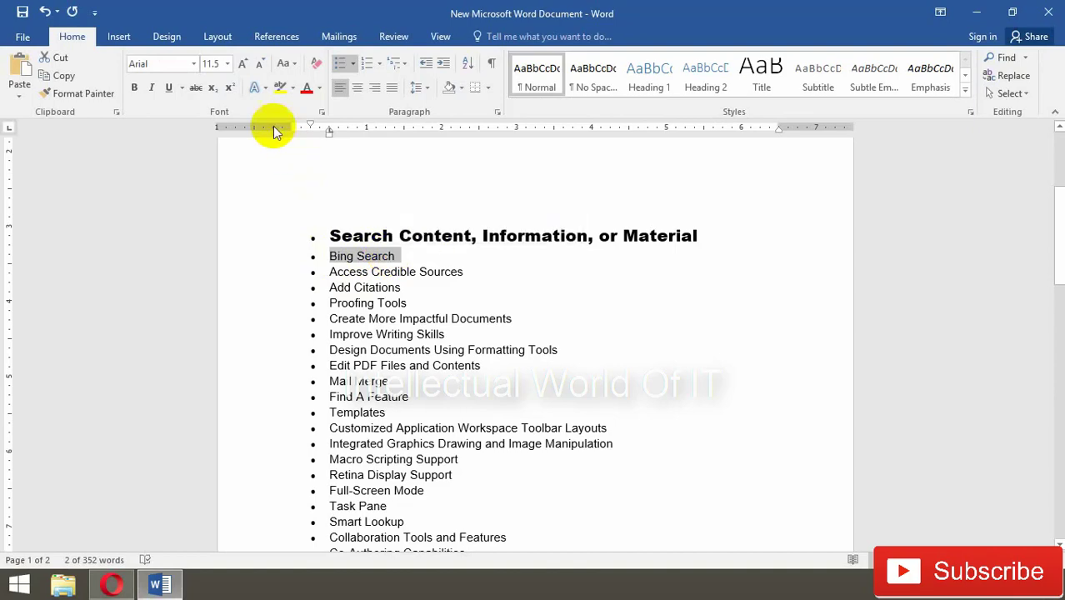
click(241, 66)
click(242, 66)
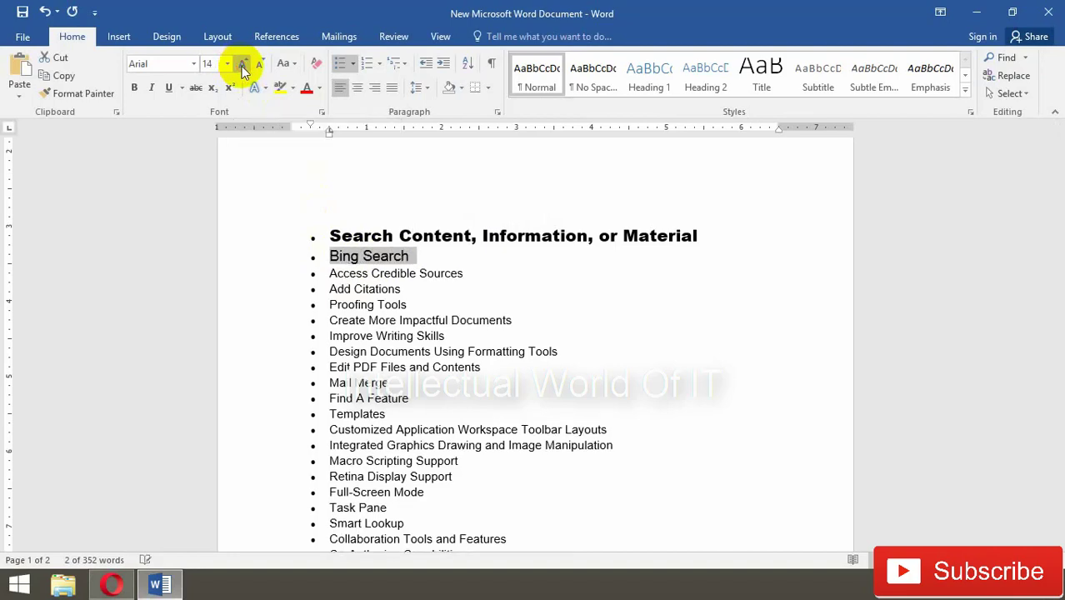
click(242, 66)
click(242, 66)
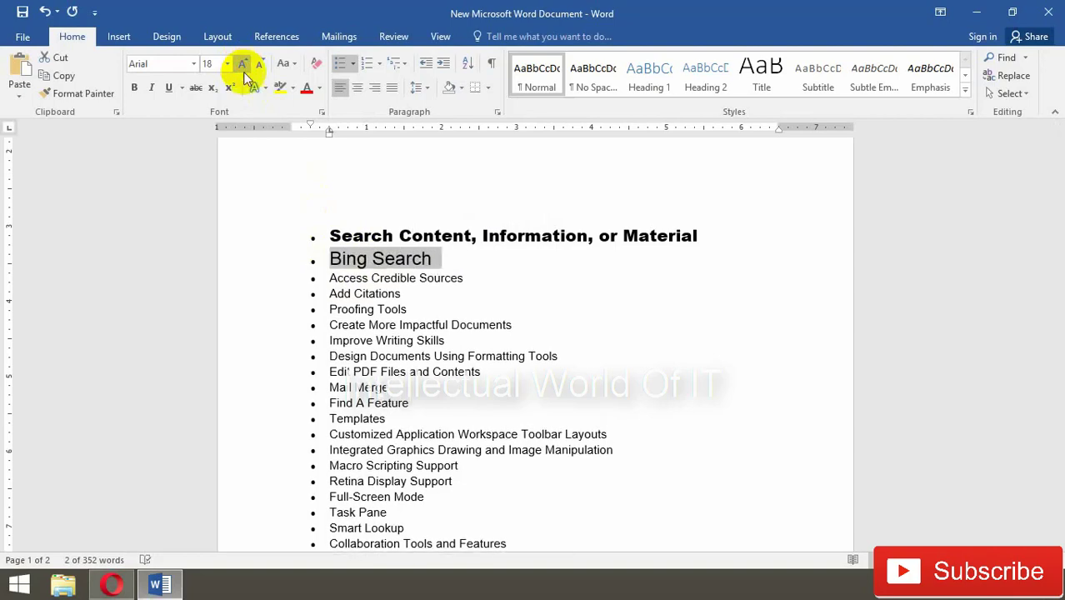
Shrink the "Access Credible Sources" bullet to font size 10 with Decrease Font Size.
click(331, 281)
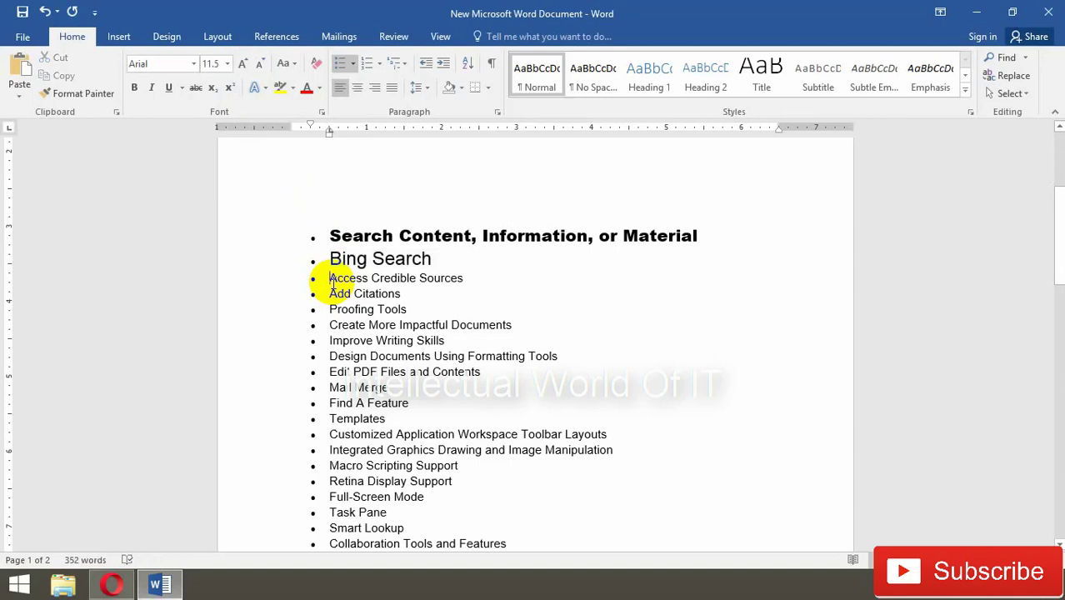
drag(332, 278, 465, 282)
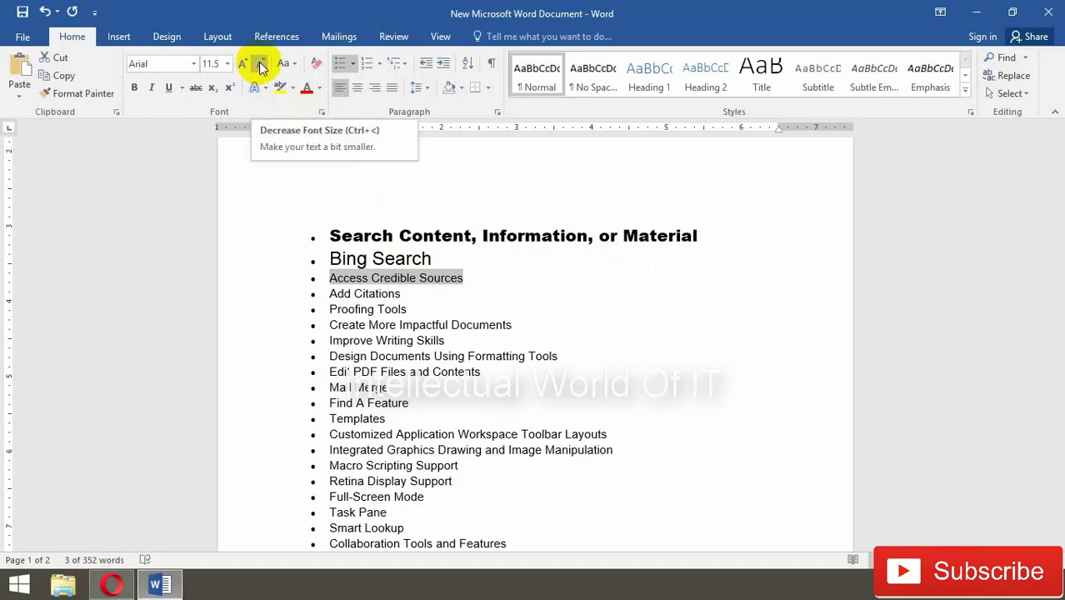
click(261, 66)
click(262, 66)
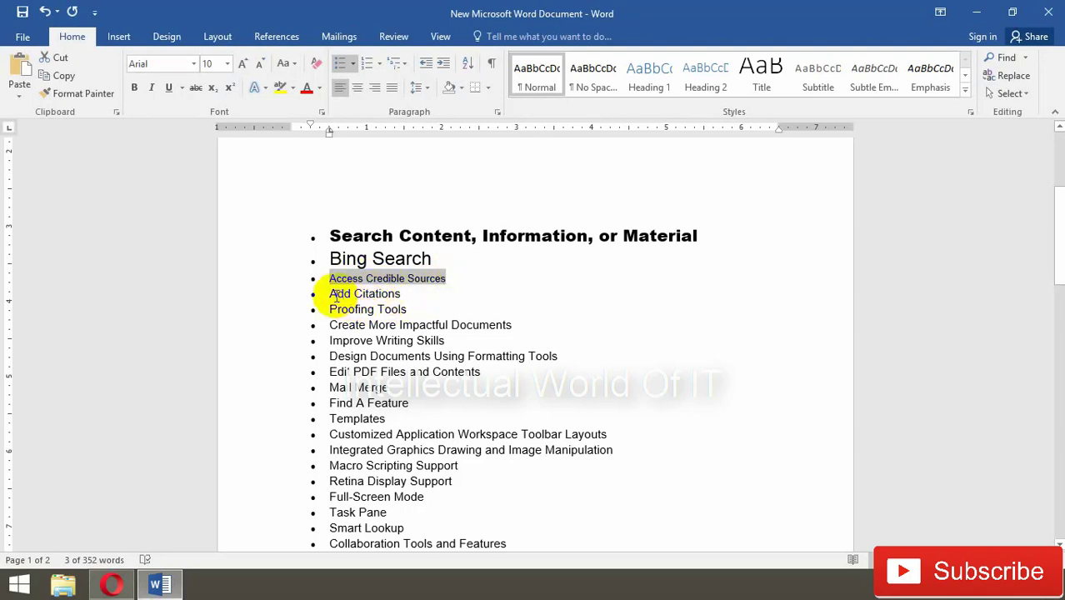
Try the lowercase and UPPERCASE options of Change Case on the "Add Citations" bullet.
drag(326, 295, 379, 294)
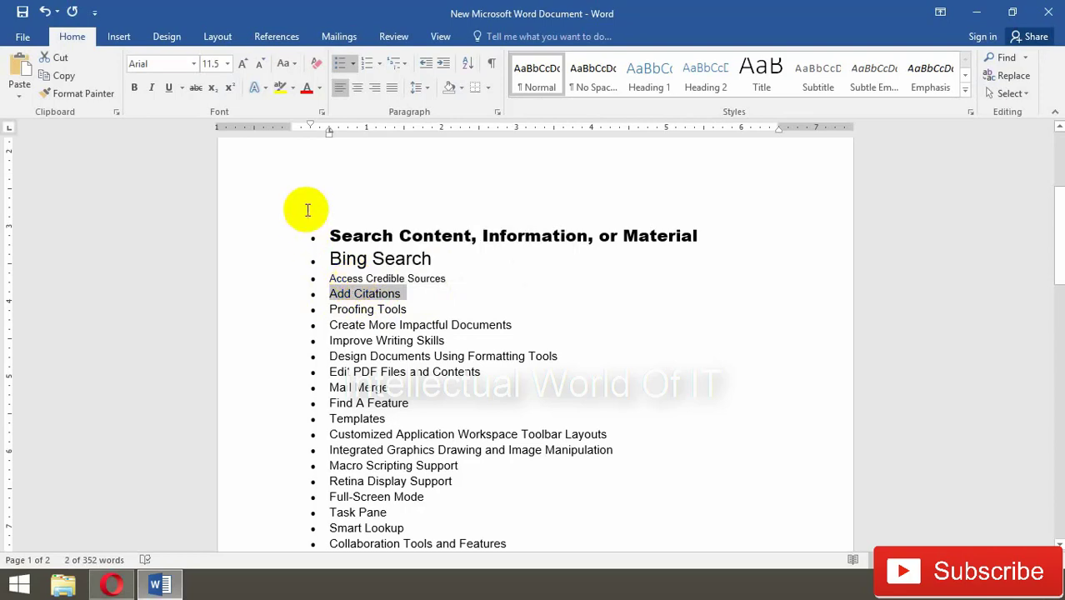
click(289, 65)
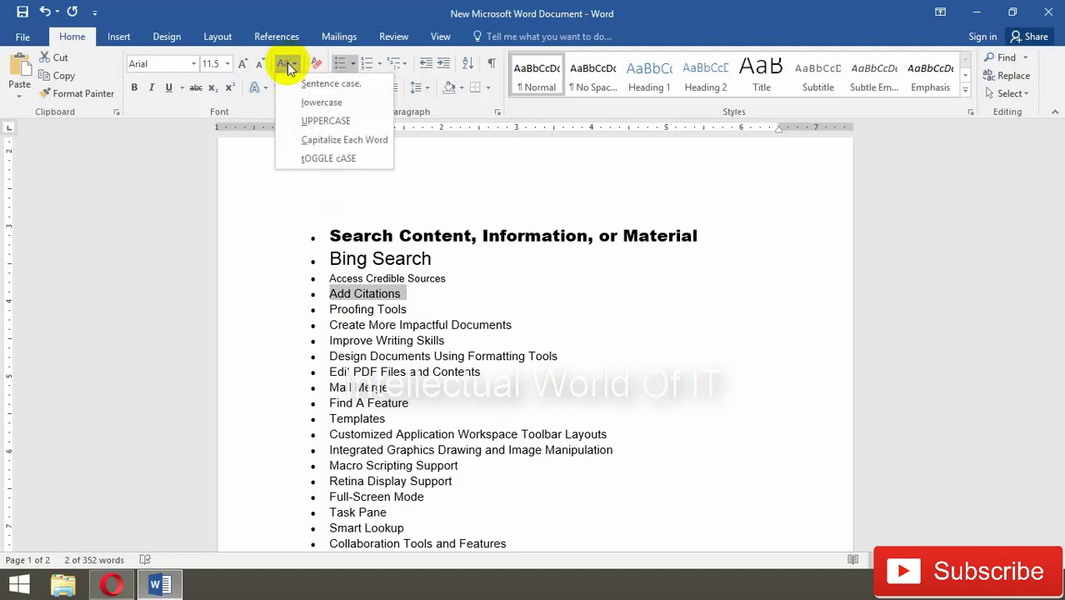
click(323, 102)
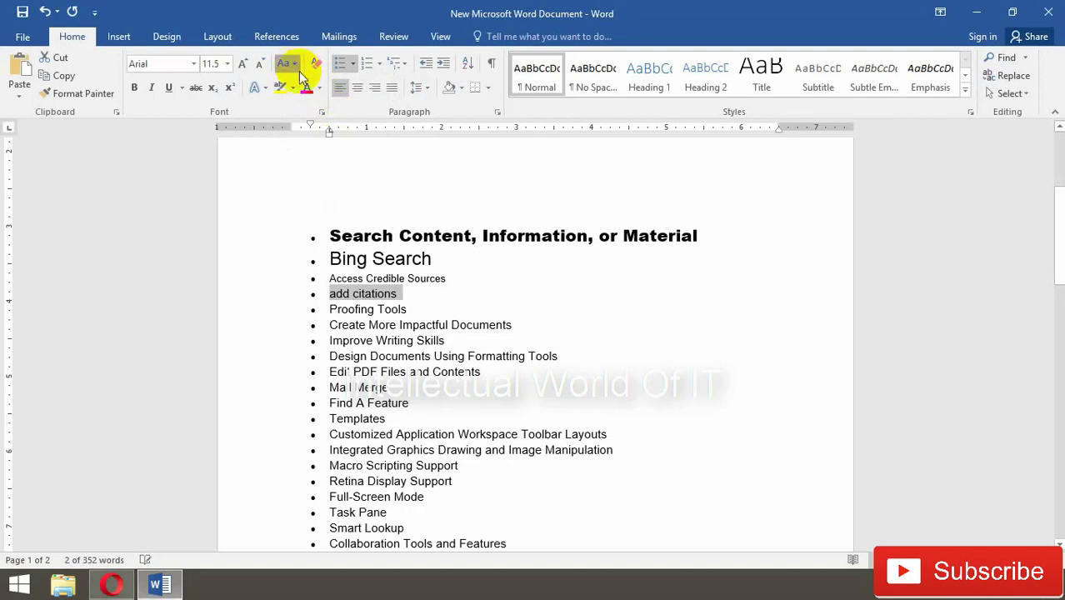
click(294, 66)
click(315, 120)
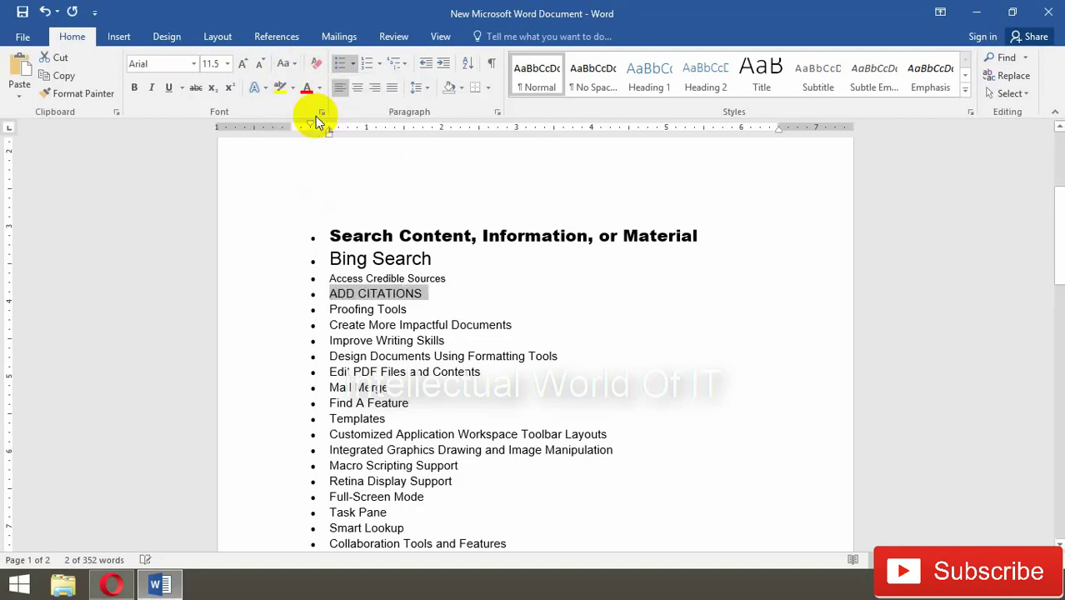
Try tOGGLE cASE and Capitalize Each Word on the citations bullet, leaving it as "aDD cITATIONS" with tOGGLE cASE.
click(294, 64)
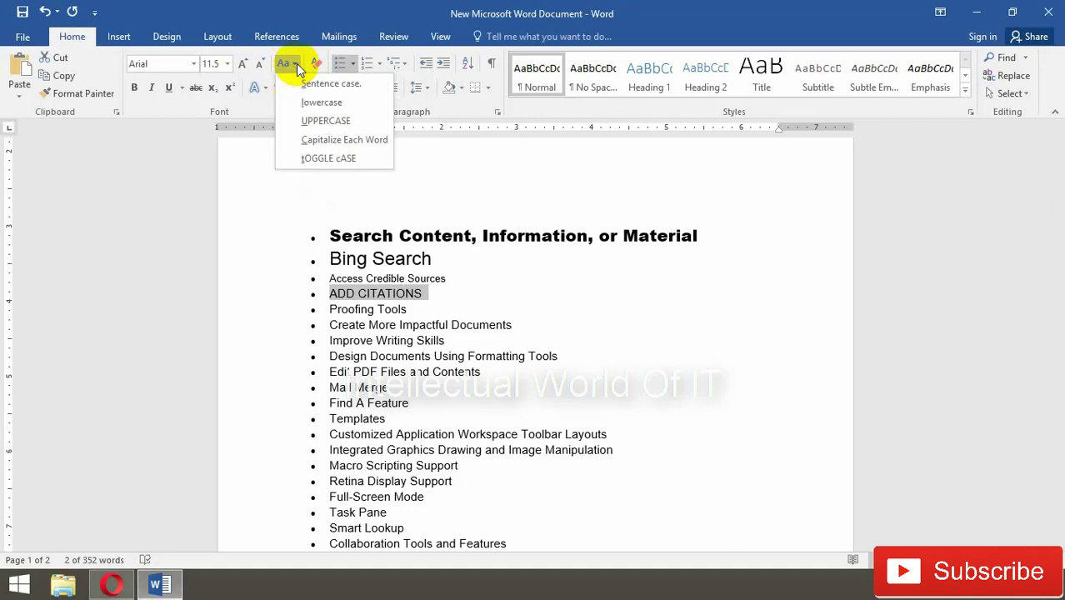
click(326, 159)
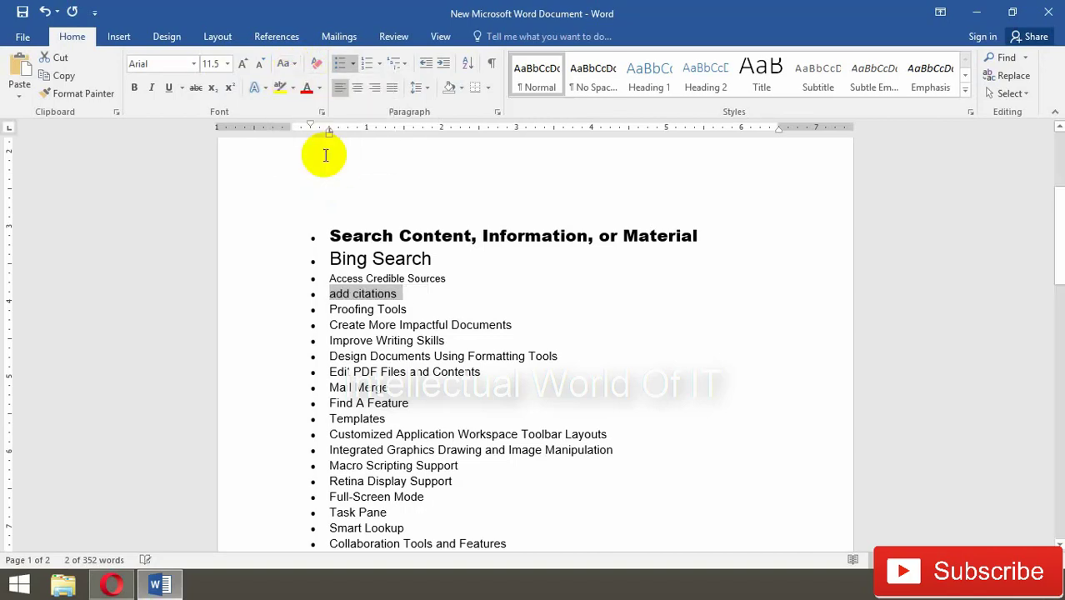
click(293, 65)
click(325, 139)
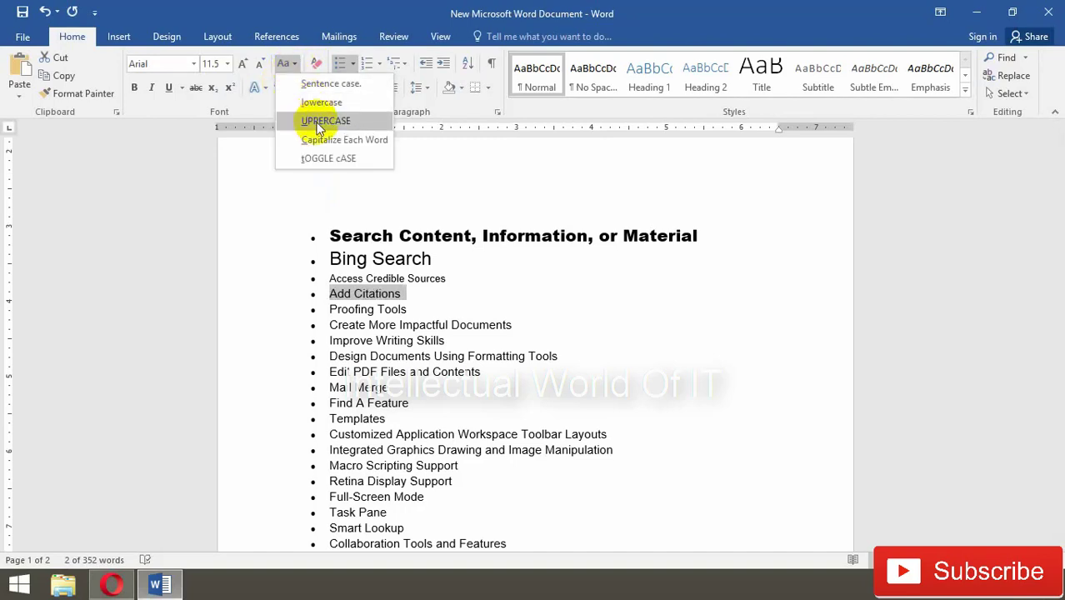
click(327, 158)
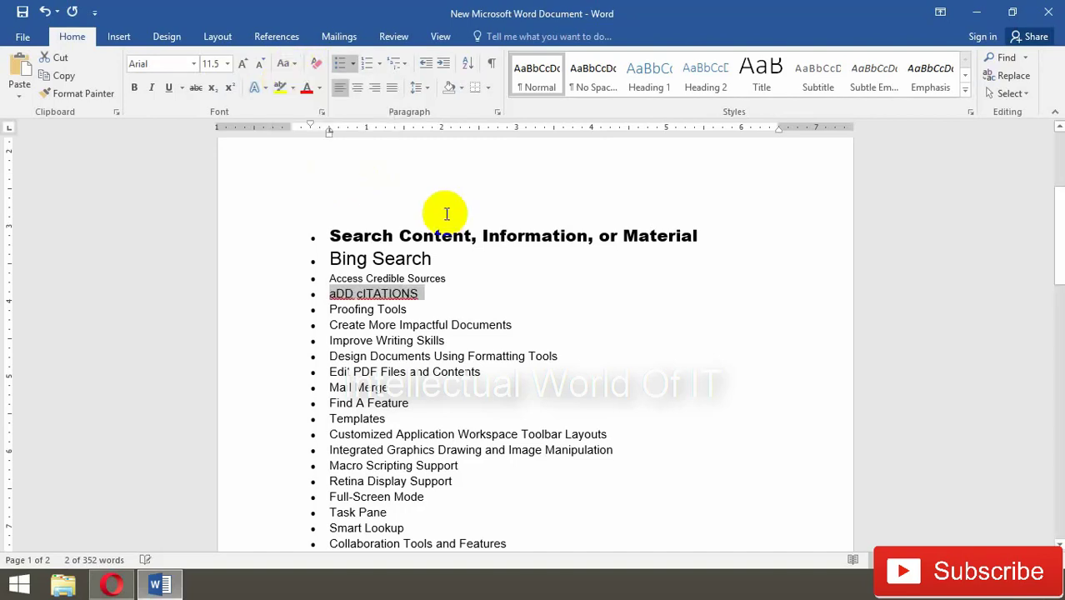
click(437, 296)
Make the "Proofing Tools" and "Create More Impactful Documents" bullets bold and underlined.
scroll(440, 302, down, 1)
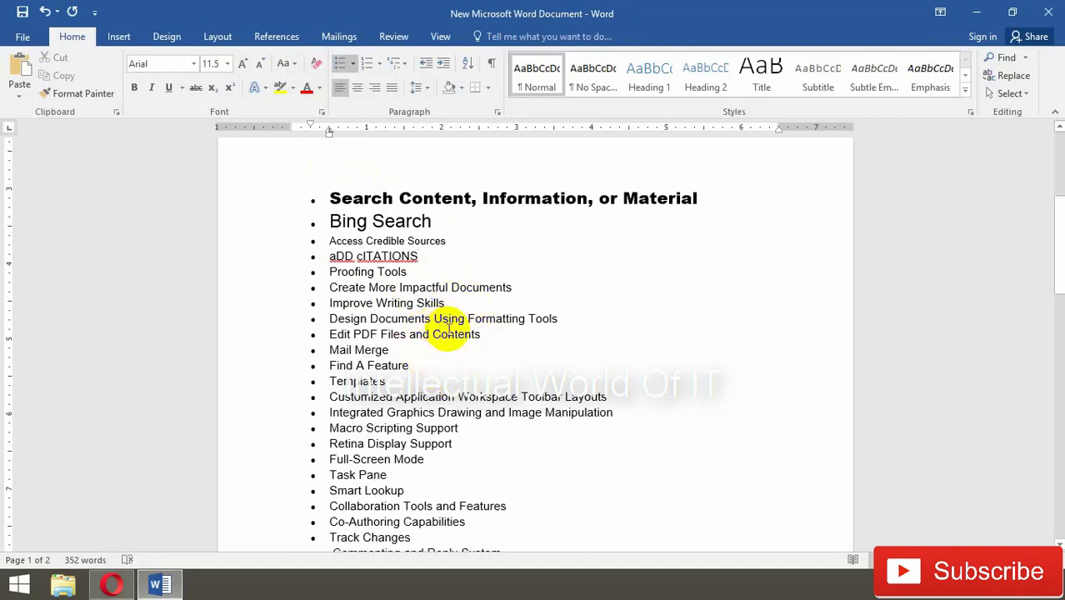
click(333, 272)
drag(334, 272, 505, 283)
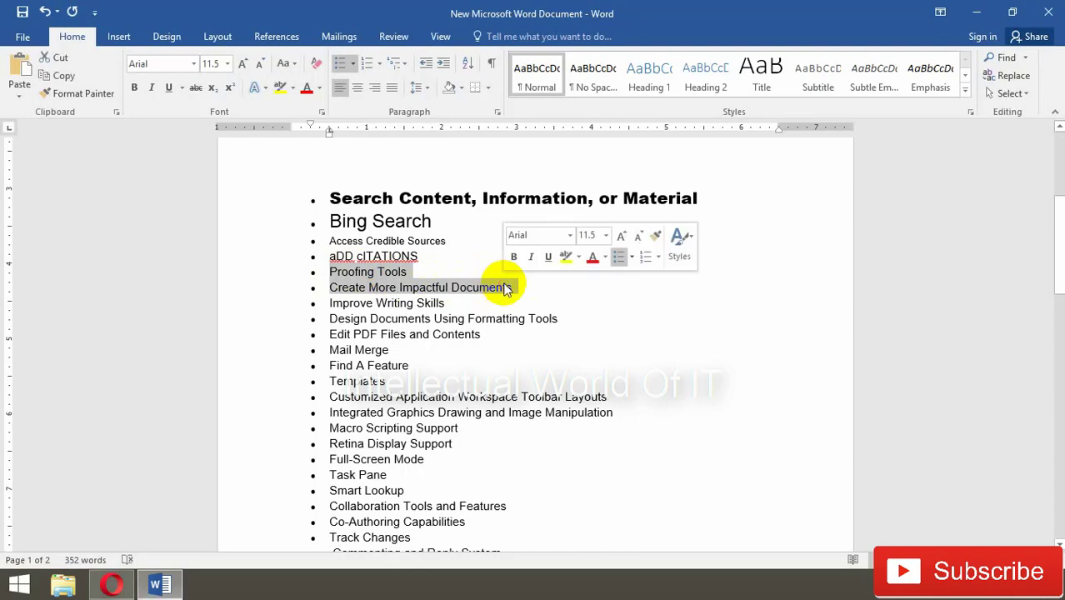
click(134, 88)
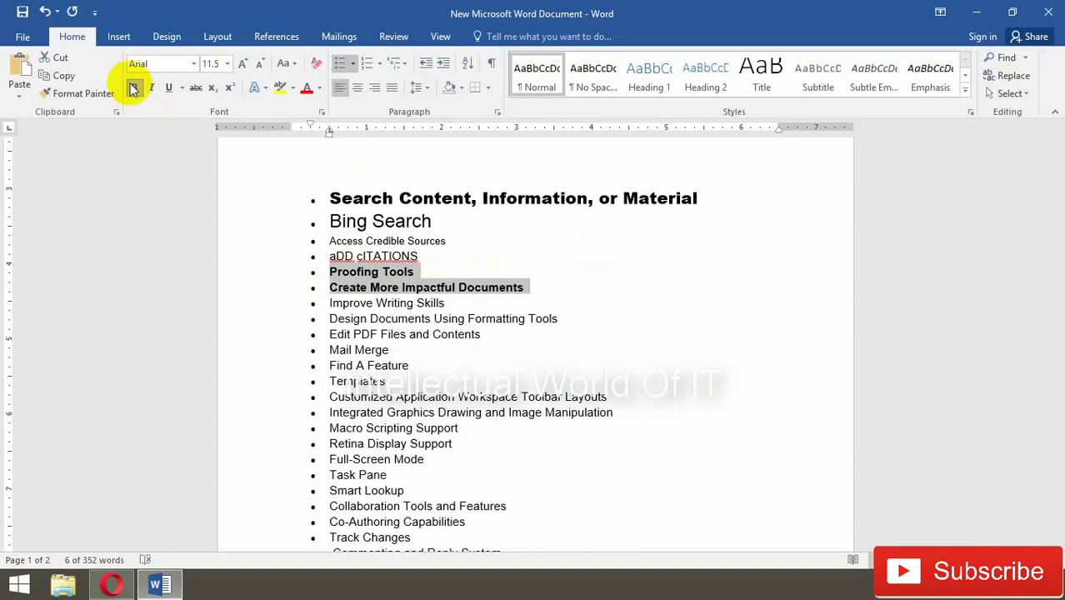
click(165, 88)
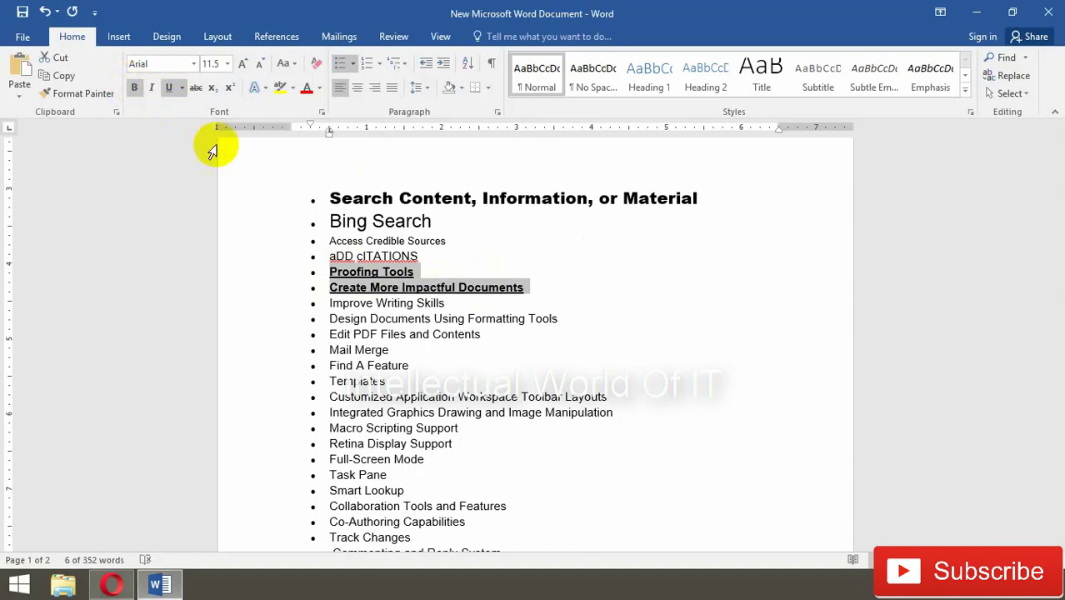
Apply strikethrough to the "Improve Writing Skills", "Design Documents Using Formatting Tools" and "Edit PDF Files and Contents" bullets.
scroll(473, 303, down, 1)
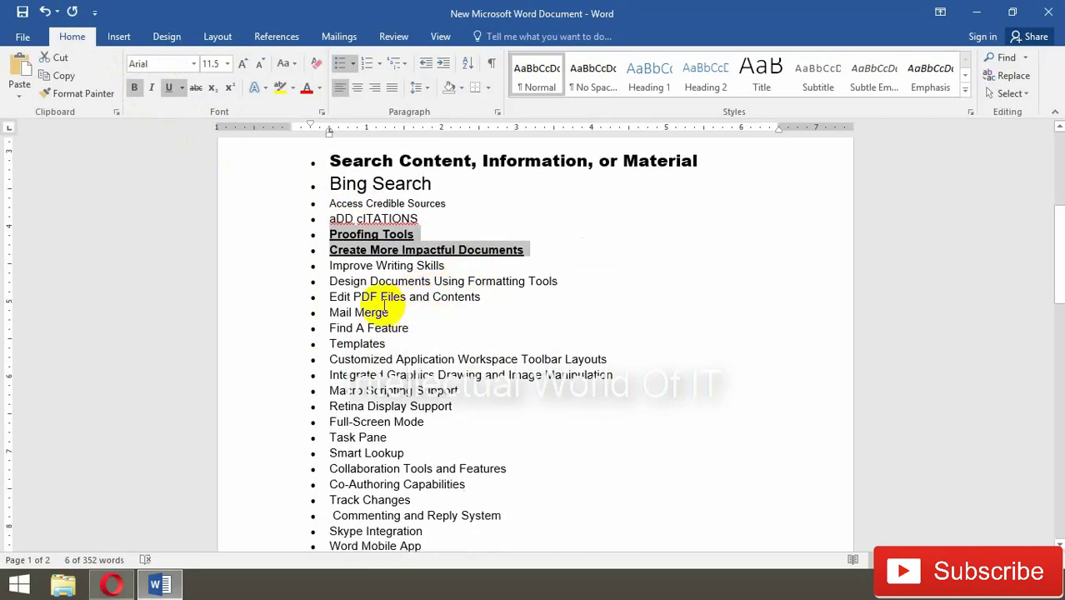
click(332, 264)
drag(344, 263, 355, 259)
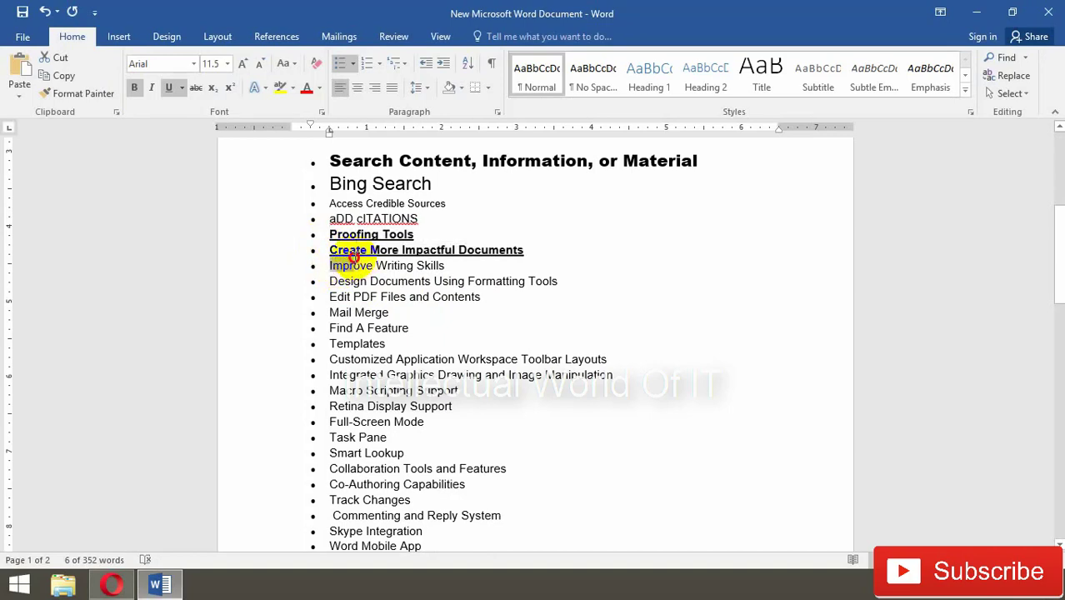
drag(355, 263, 479, 296)
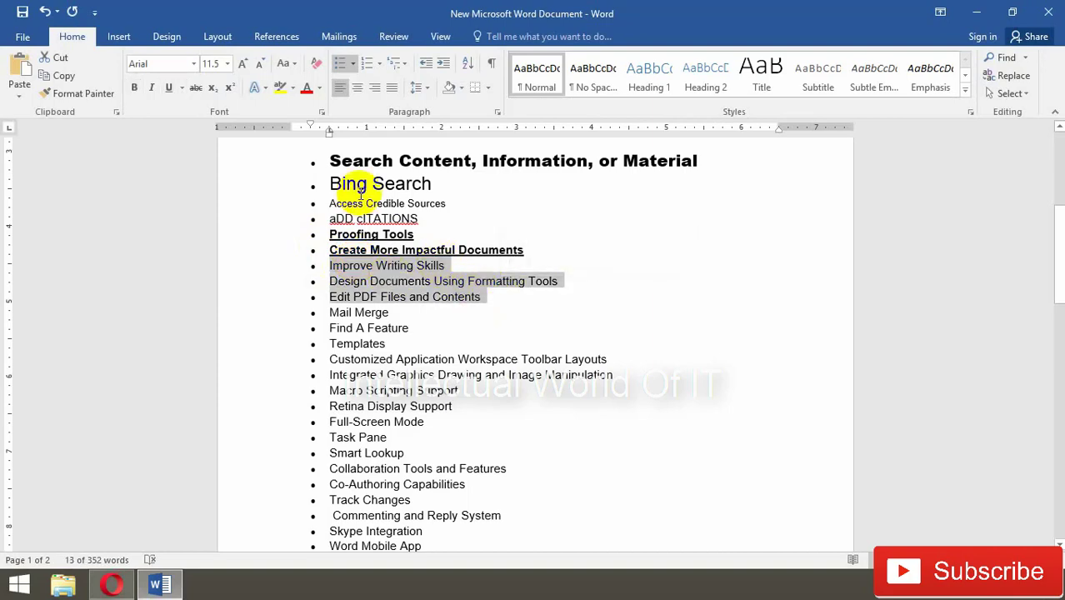
click(196, 89)
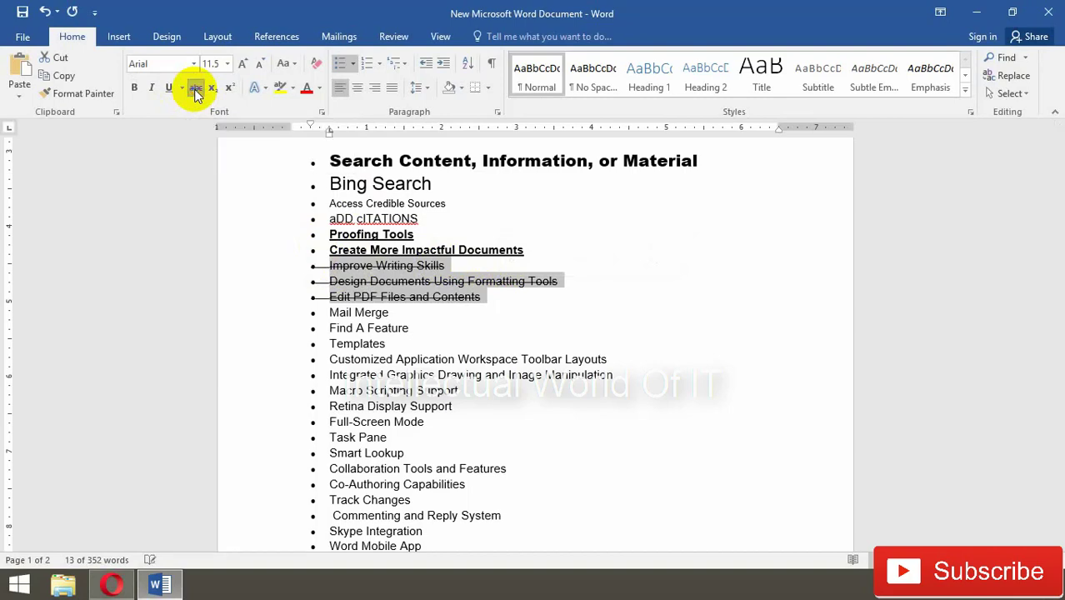
click(501, 302)
Try blue reflected and orange outlined text effects on the "Mail Merge" and "Find A Feature" bullets, leaving them with the black shadowed effect.
scroll(472, 315, down, 1)
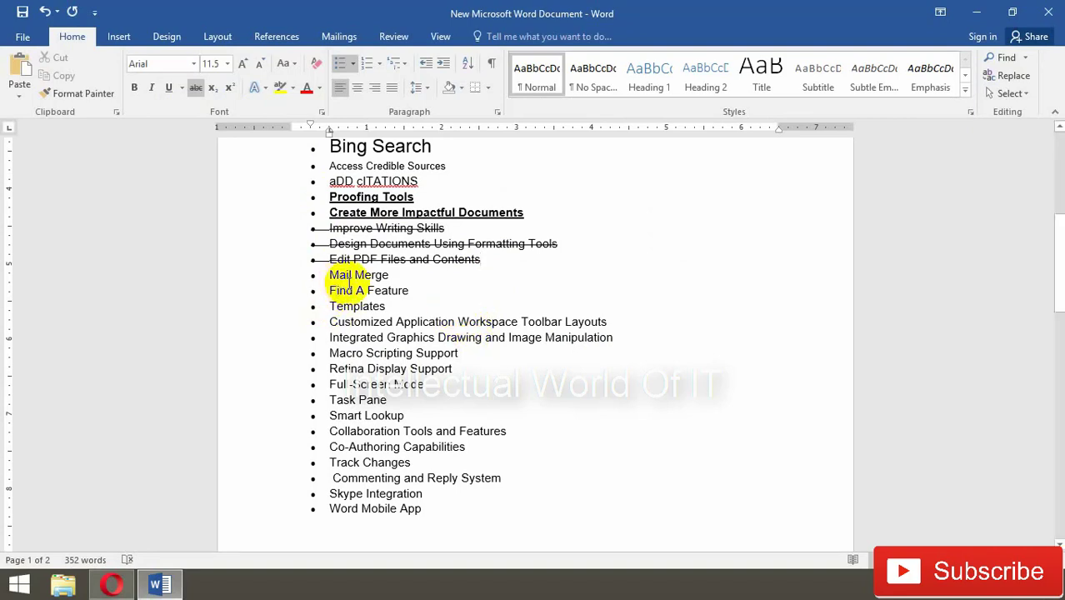
click(329, 269)
drag(329, 269, 386, 290)
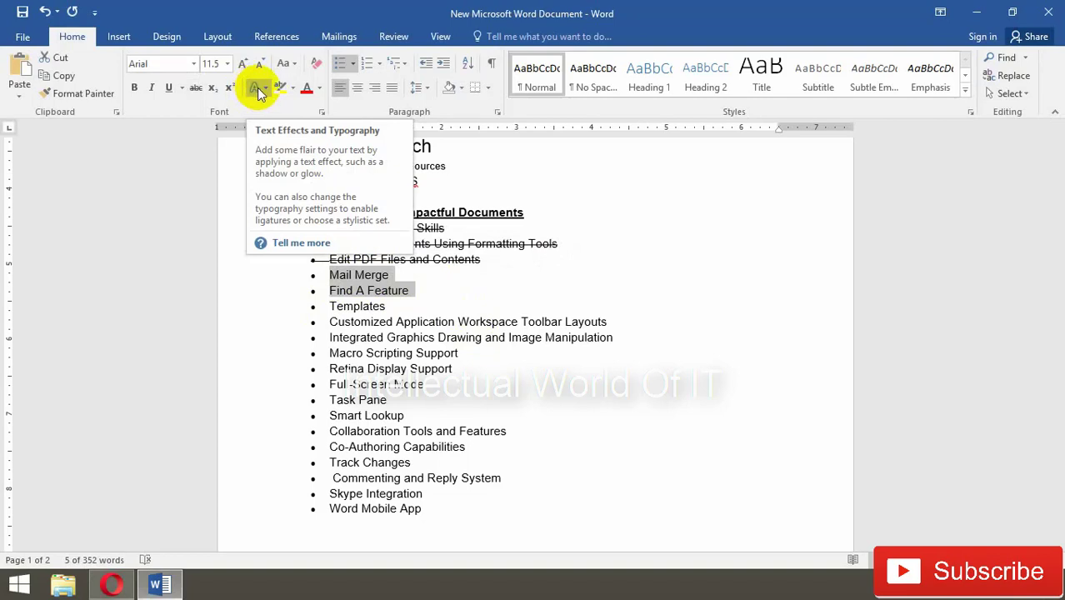
click(266, 93)
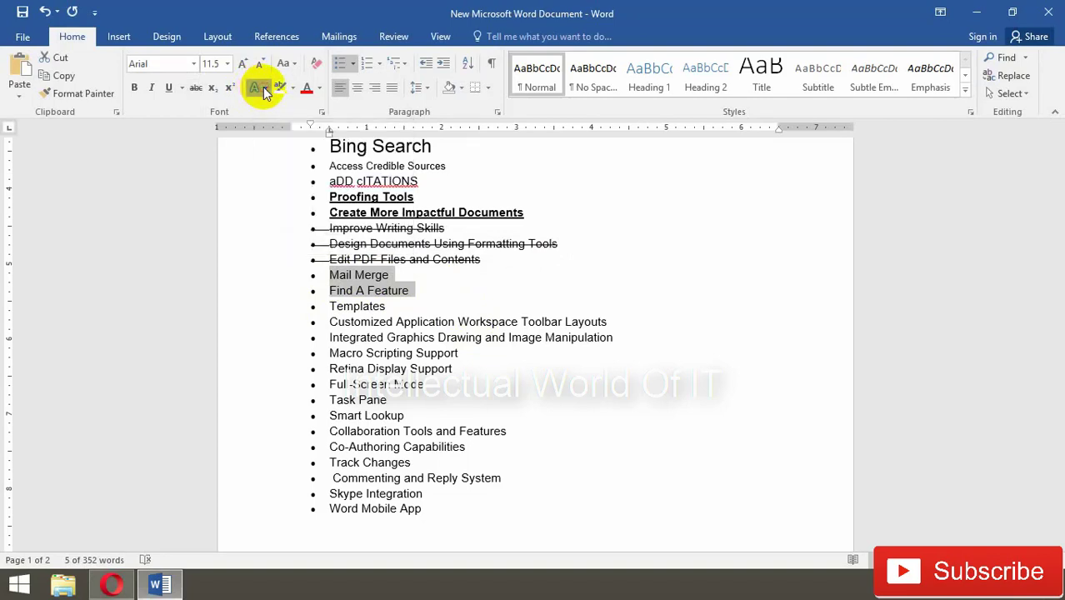
click(266, 88)
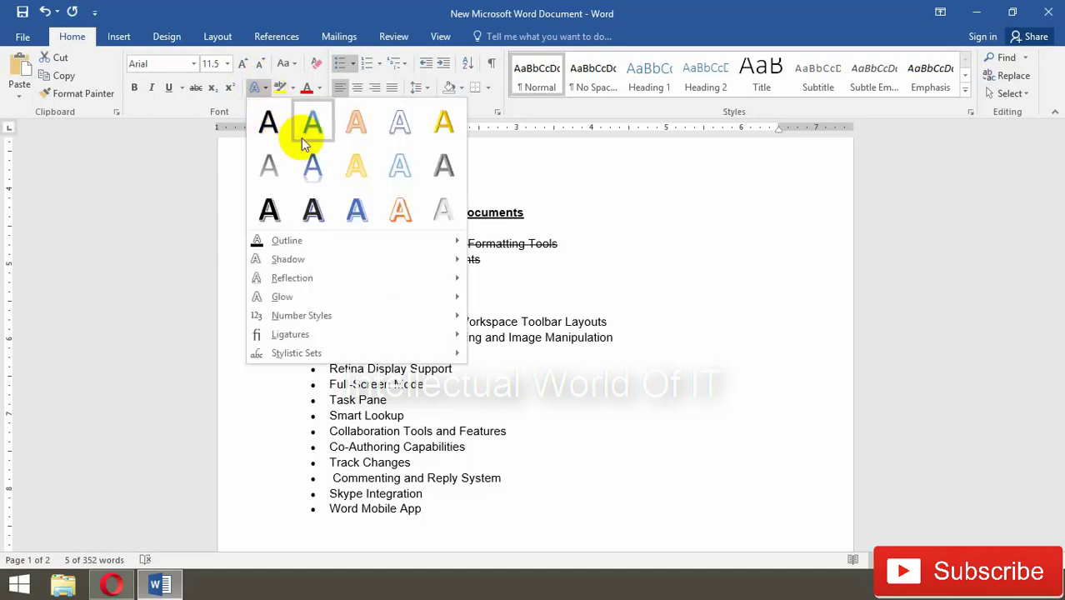
click(313, 166)
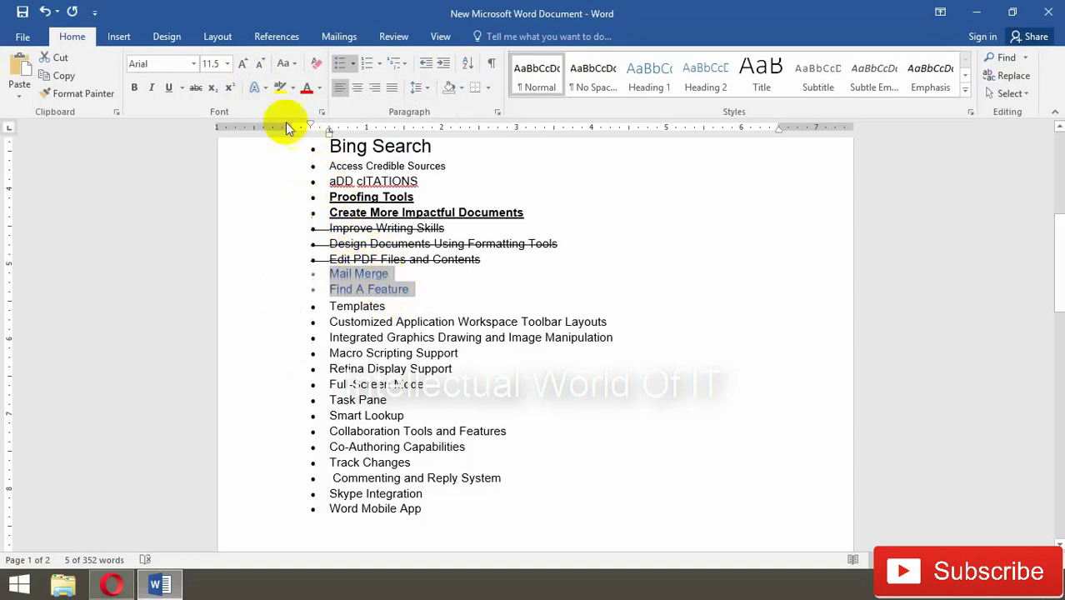
click(264, 94)
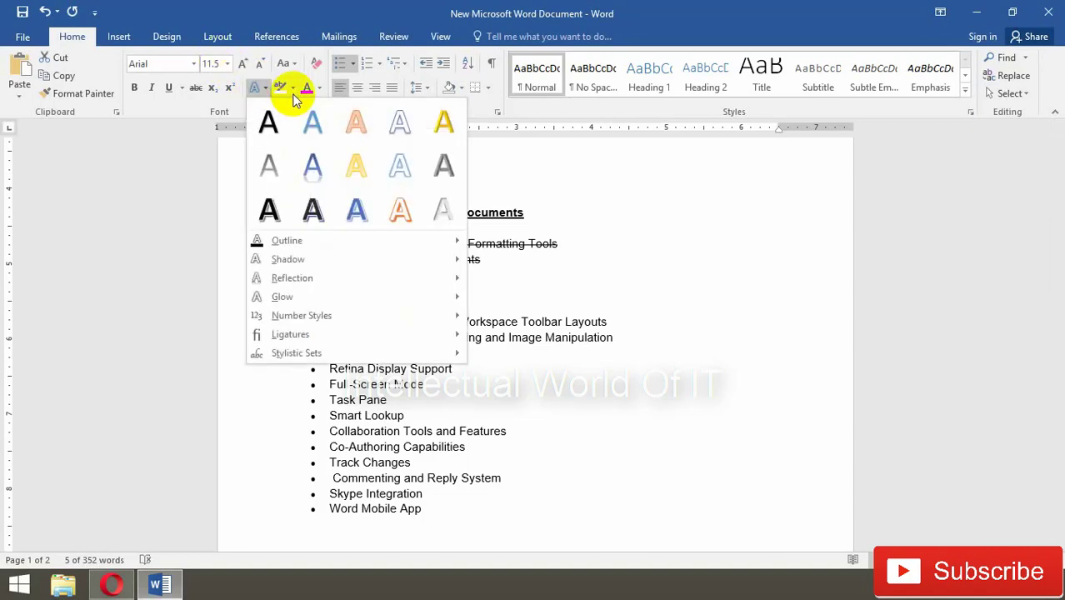
click(400, 223)
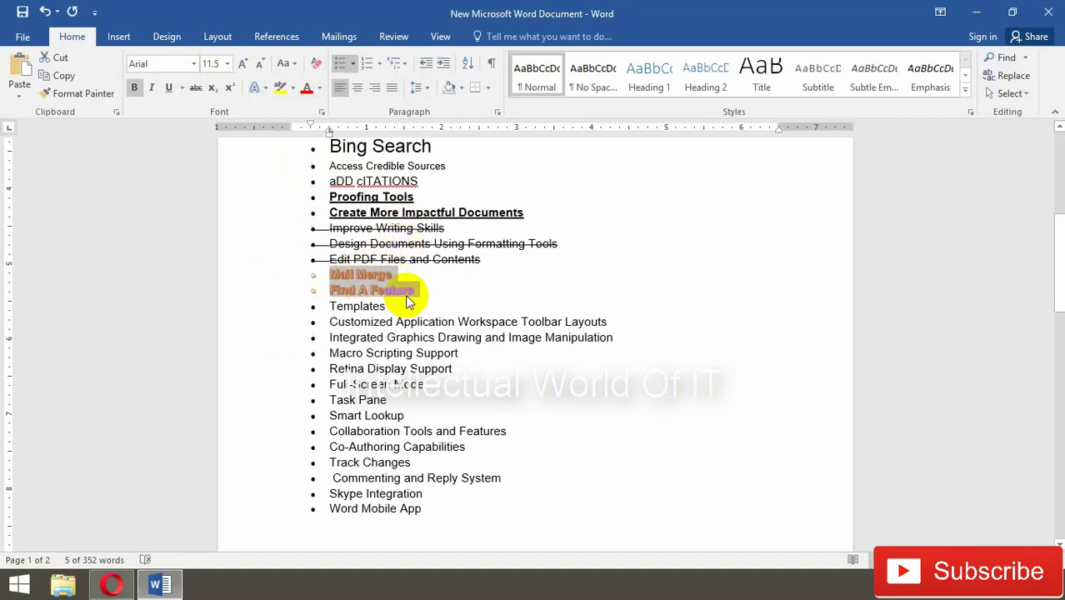
click(267, 93)
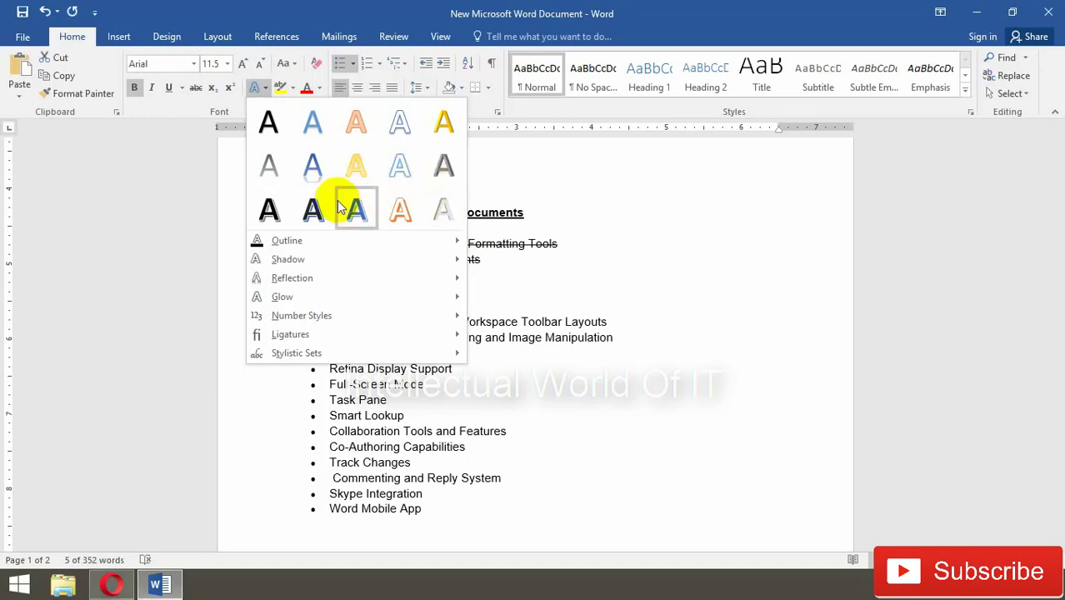
click(269, 210)
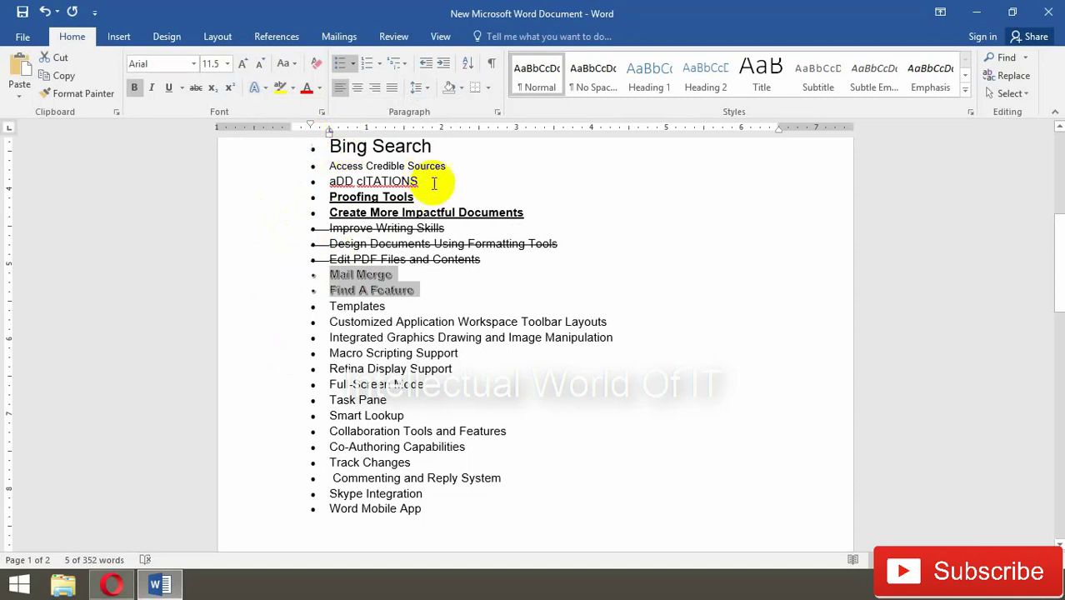
click(434, 293)
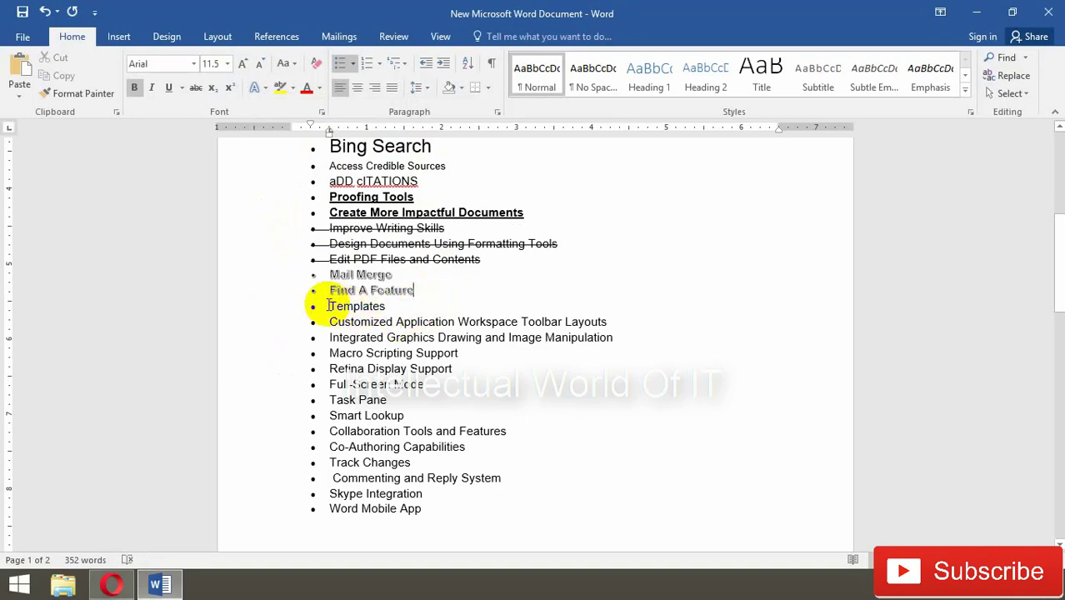
Try yellow and green font colors on the "Templates" bullet, leaving it light blue.
click(334, 305)
drag(334, 305, 385, 308)
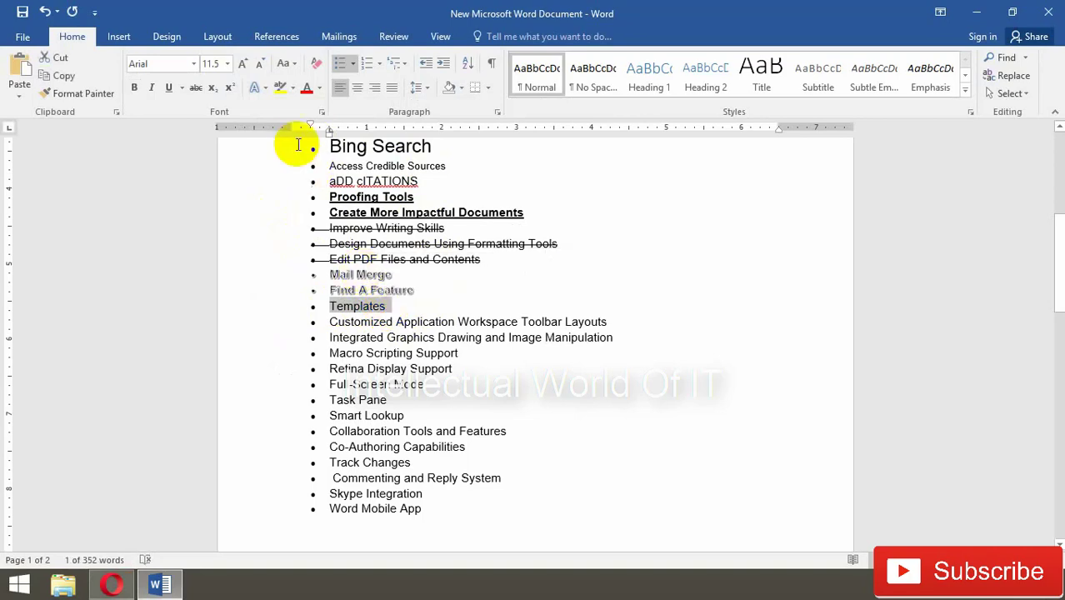
click(319, 88)
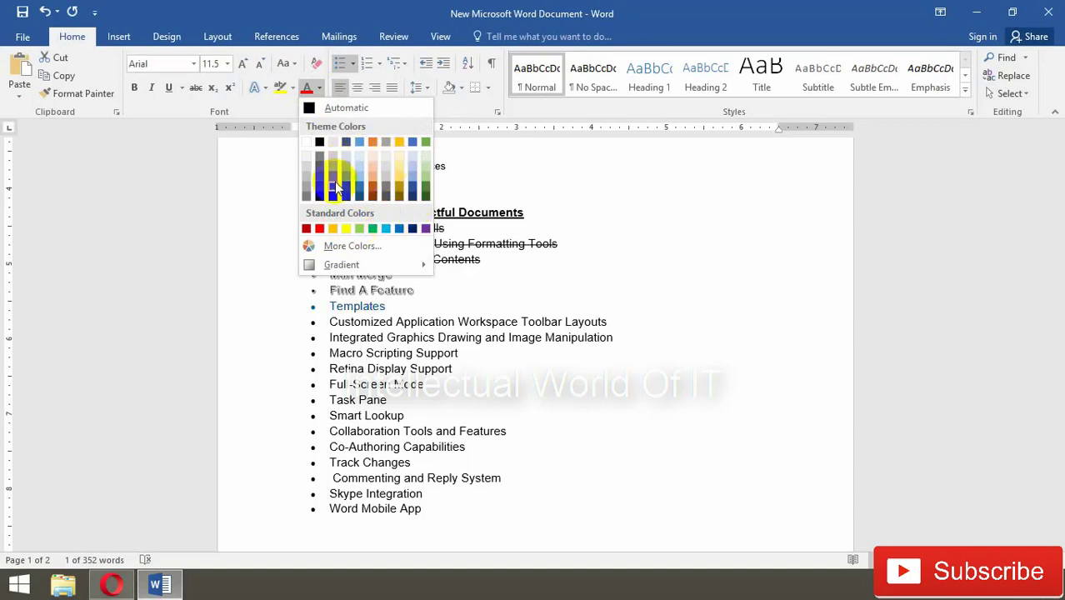
click(346, 228)
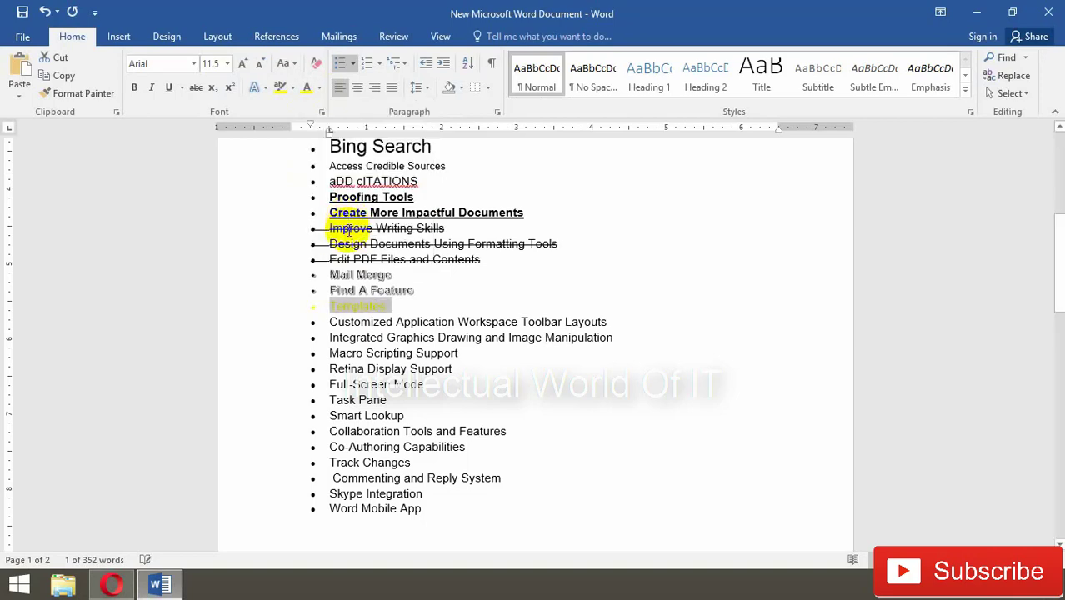
click(318, 89)
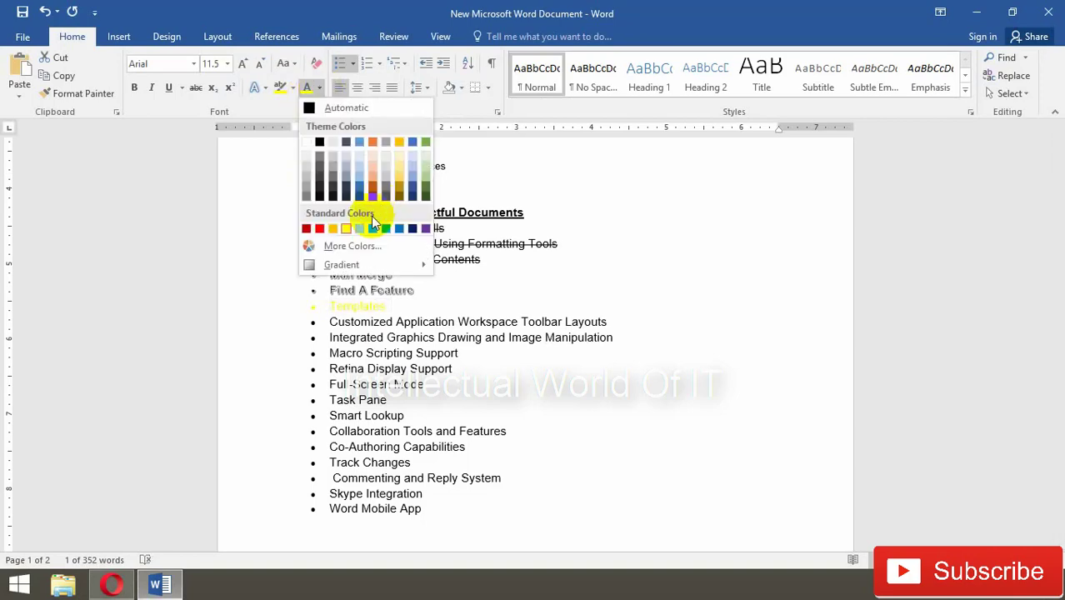
click(374, 229)
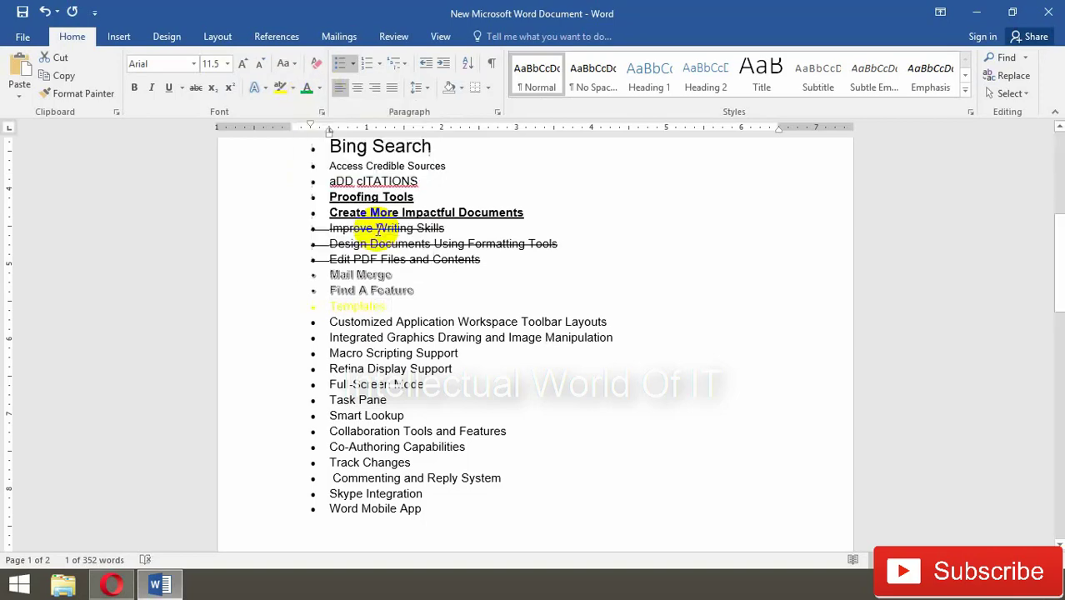
click(320, 88)
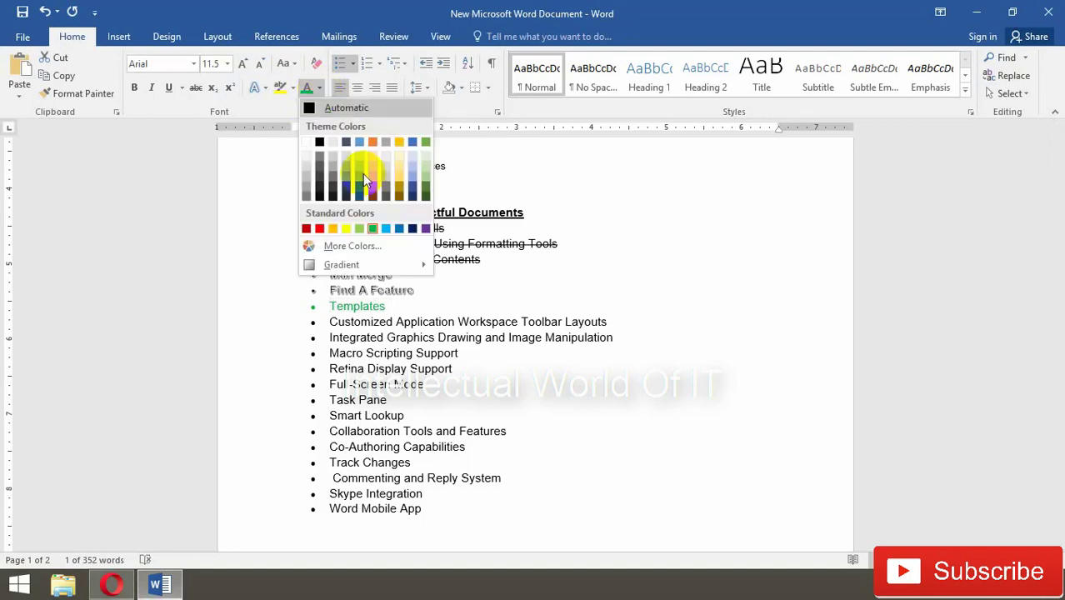
click(374, 229)
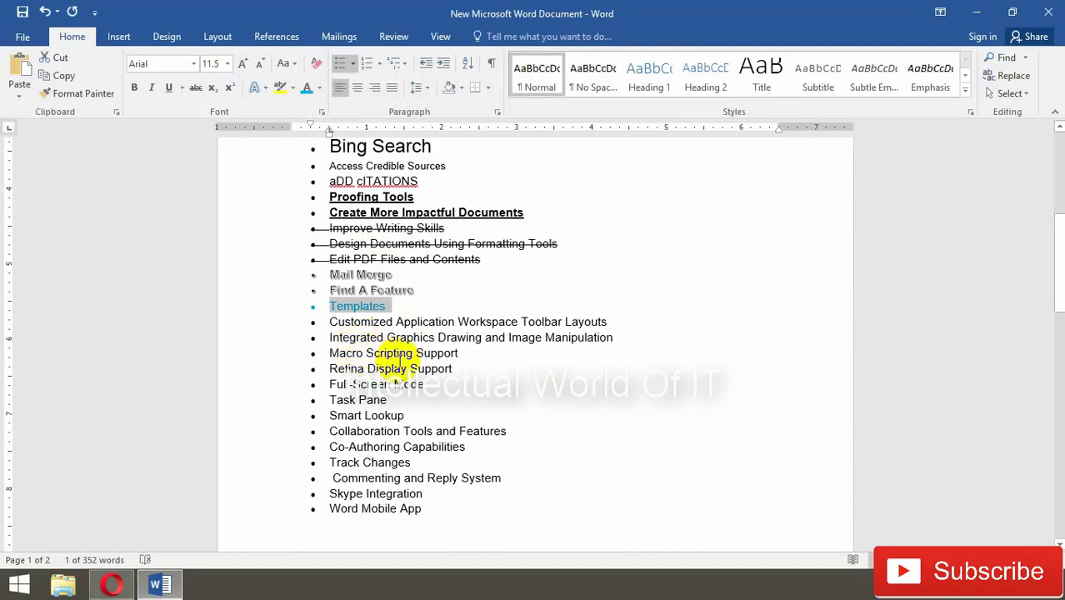
Remove the bullets from the list items "Customized Application Workspace Toolbar Layouts" through "Word Mobile App".
scroll(398, 360, down, 1)
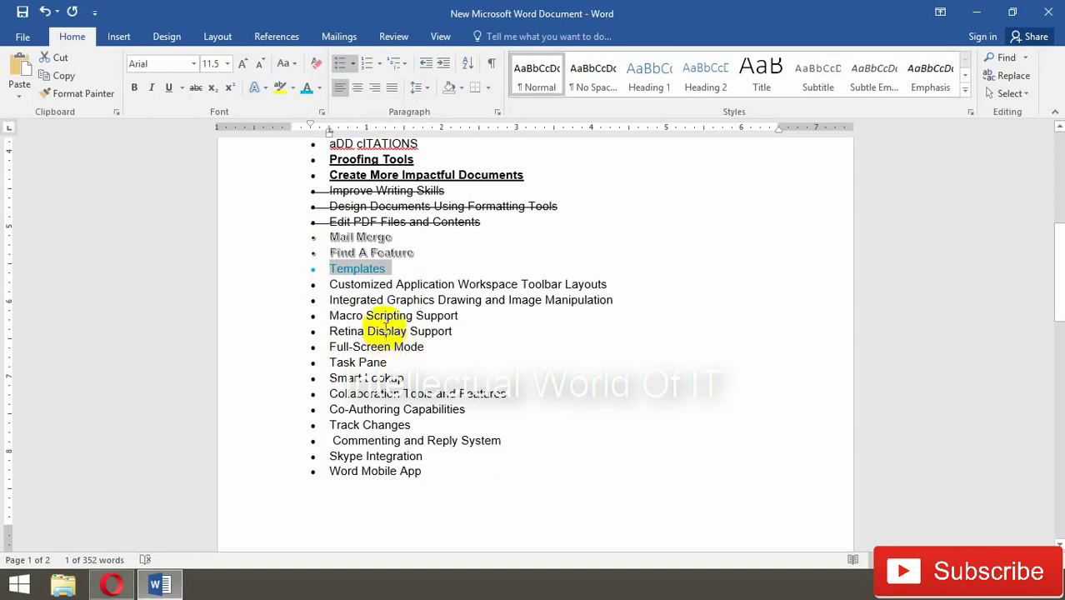
click(328, 284)
drag(328, 284, 430, 469)
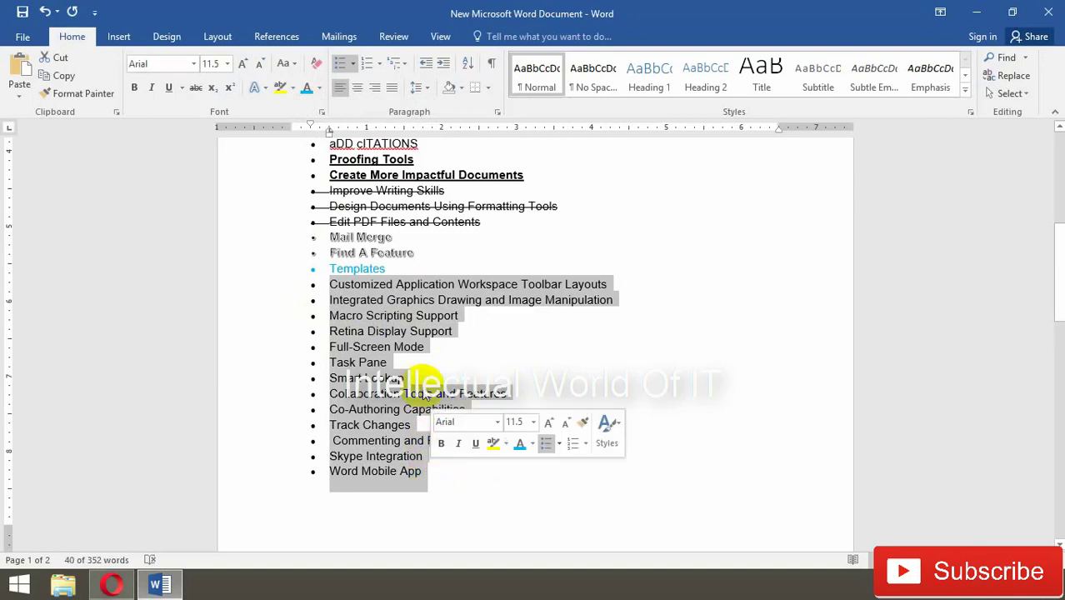
click(351, 64)
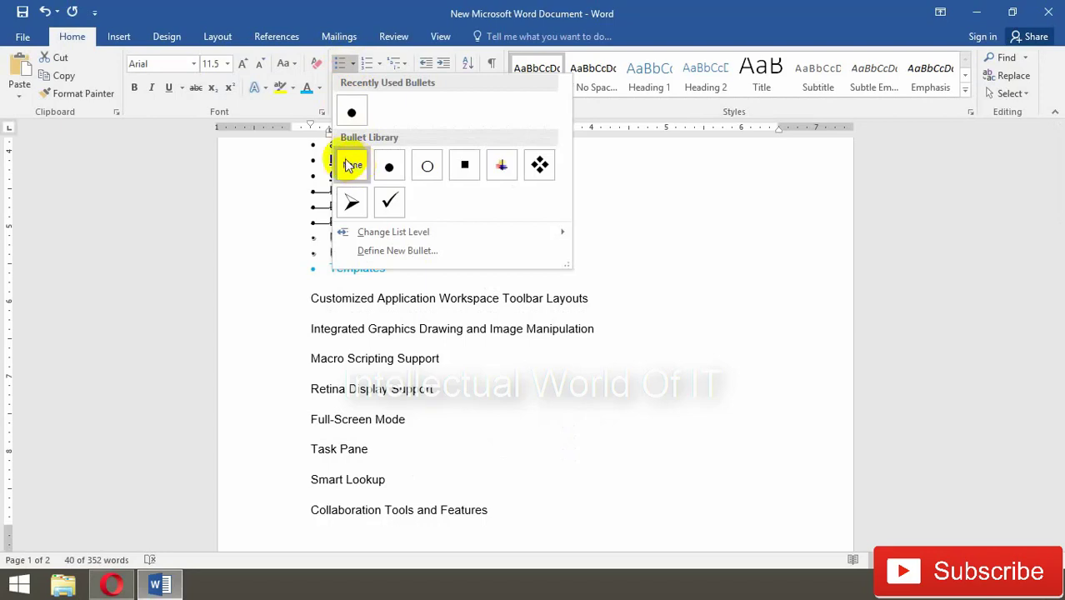
click(351, 166)
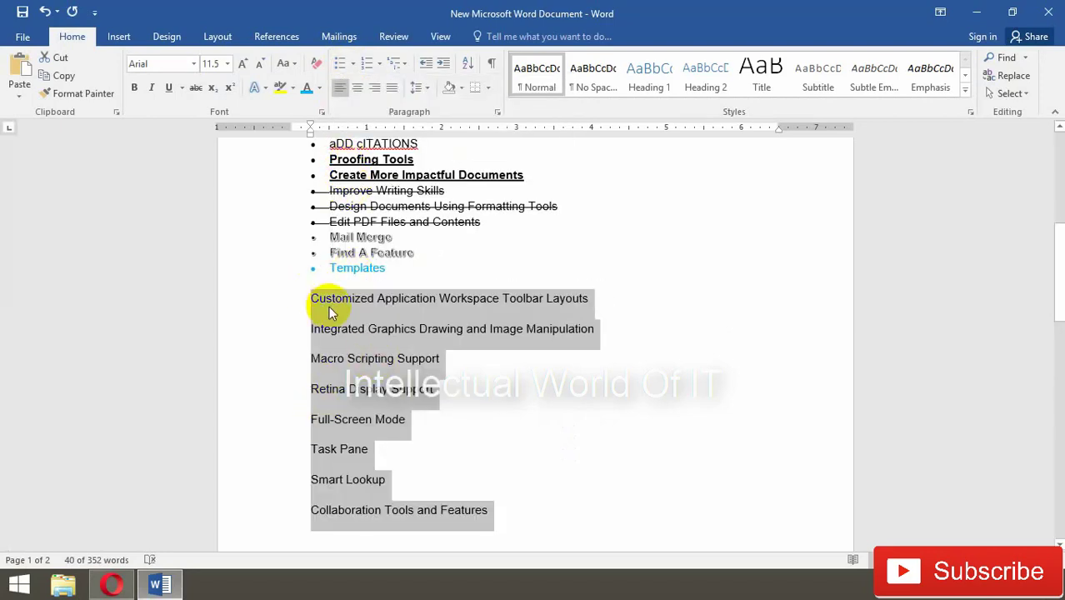
Apply arrowhead bullets from the Bullet Library to the items "Customized Application Workspace Toolbar Layouts" through "Word Mobile App".
click(349, 63)
click(354, 64)
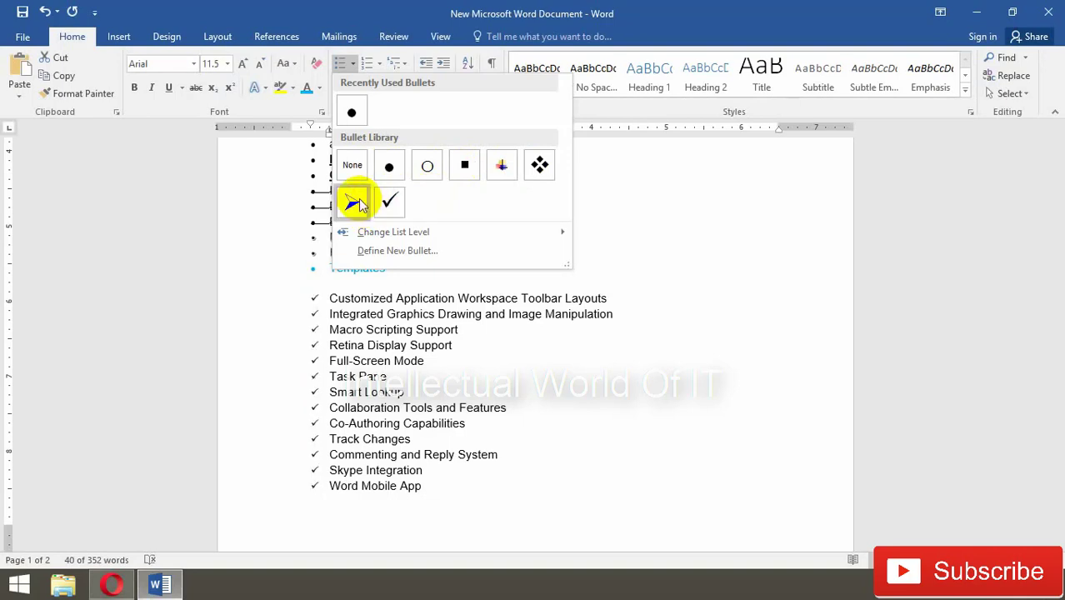
key(Escape)
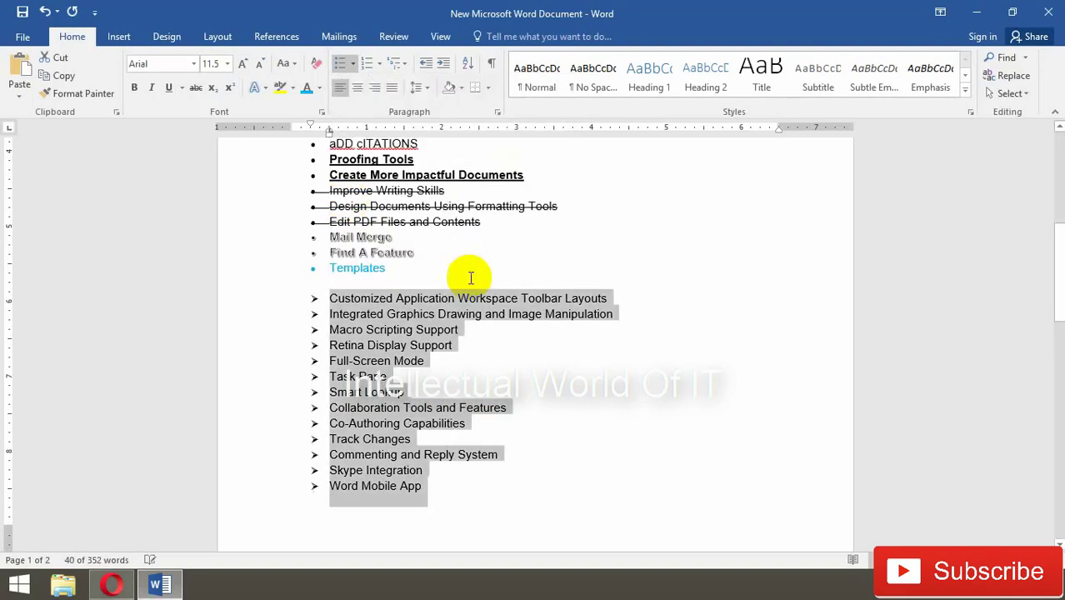
click(459, 352)
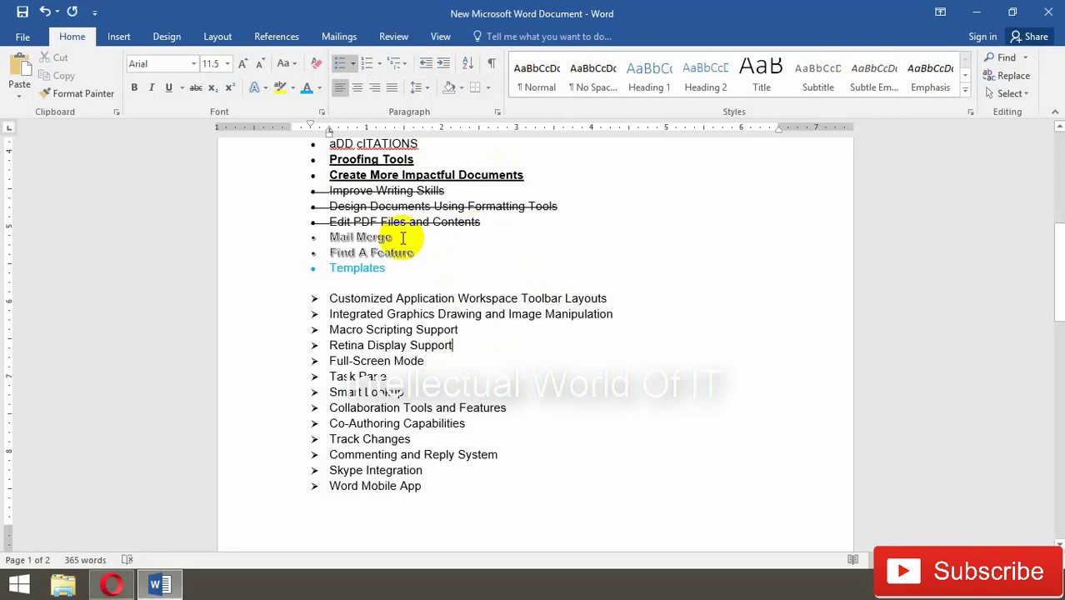
click(446, 344)
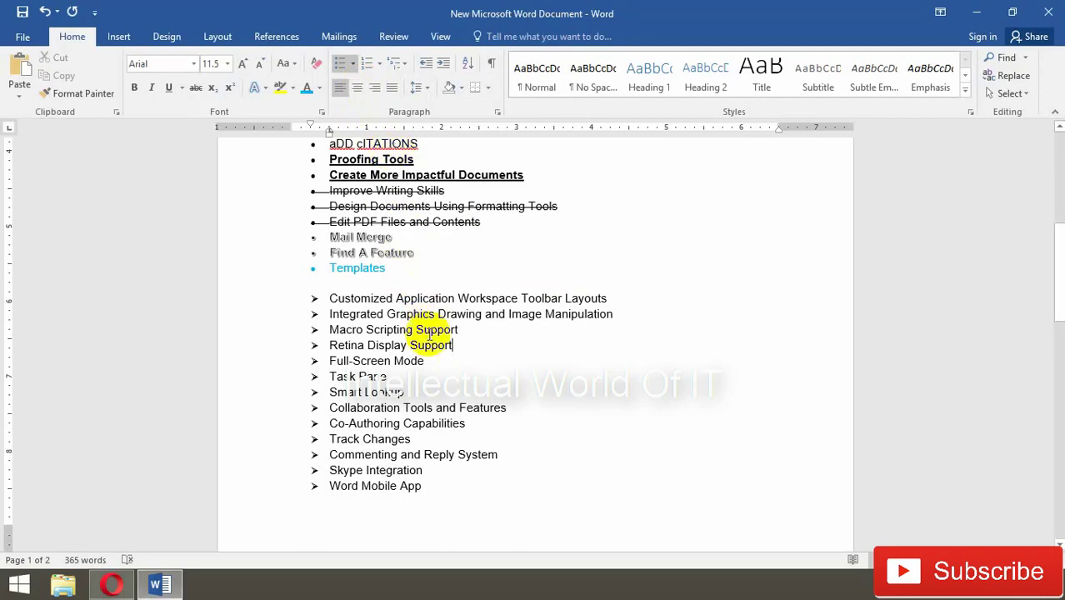
scroll(428, 333, down, 2)
scroll(430, 334, up, 1)
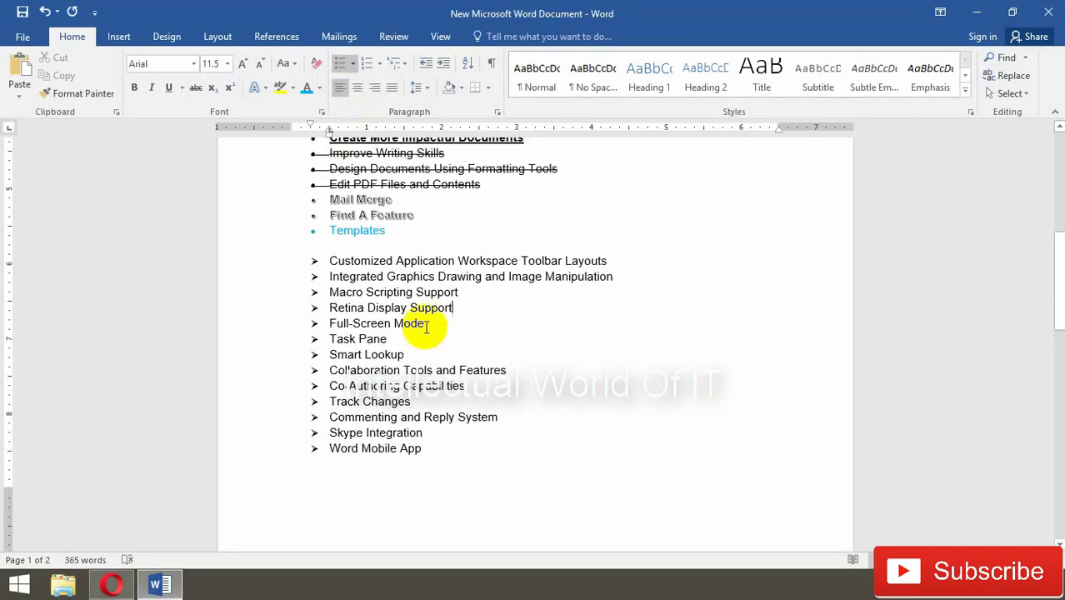
scroll(349, 308, up, 1)
scroll(350, 310, up, 1)
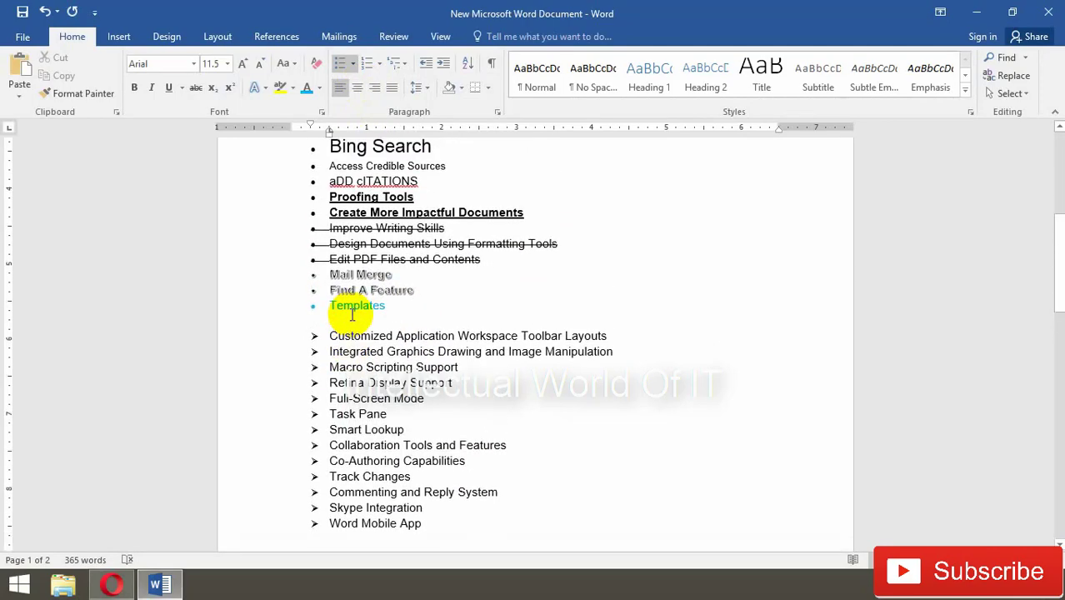
scroll(350, 312, down, 1)
scroll(350, 310, up, 1)
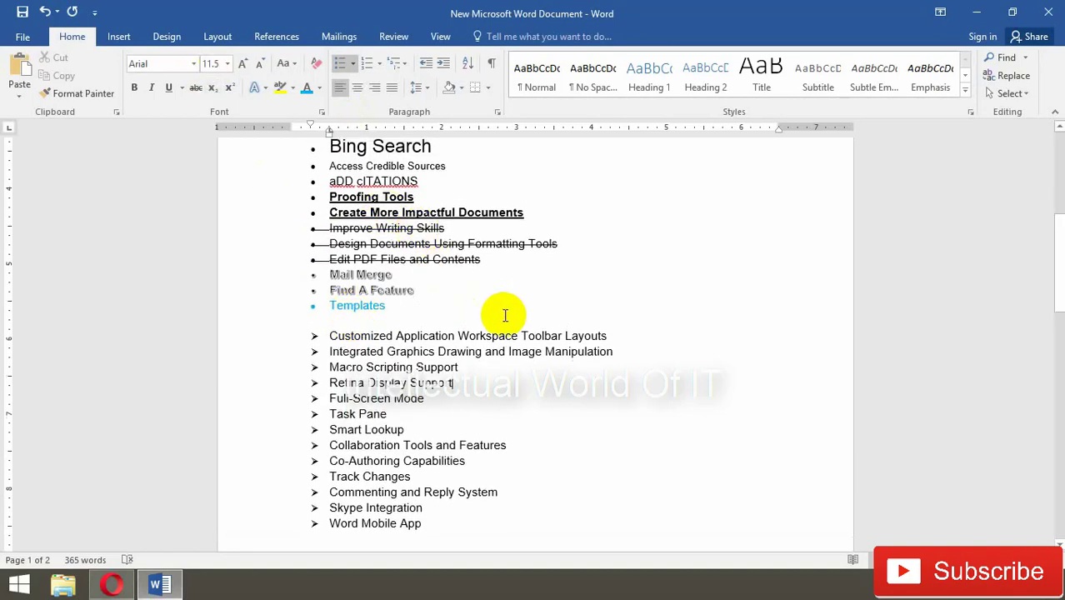
Try left, centered and right alignment on the three body paragraphs on page 2, leaving them justified.
scroll(505, 315, down, 13)
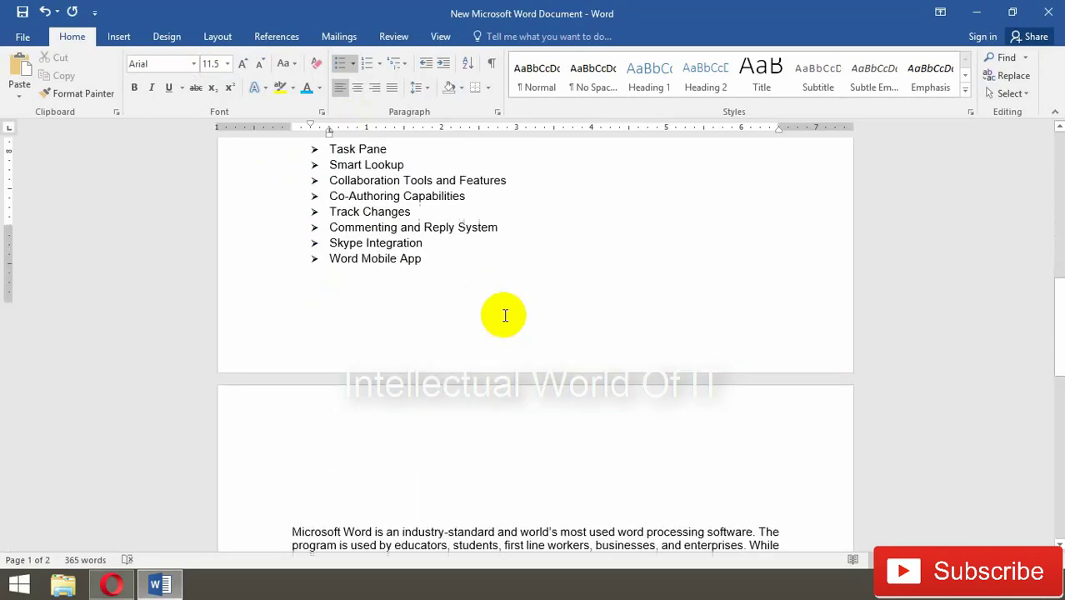
scroll(500, 313, up, 1)
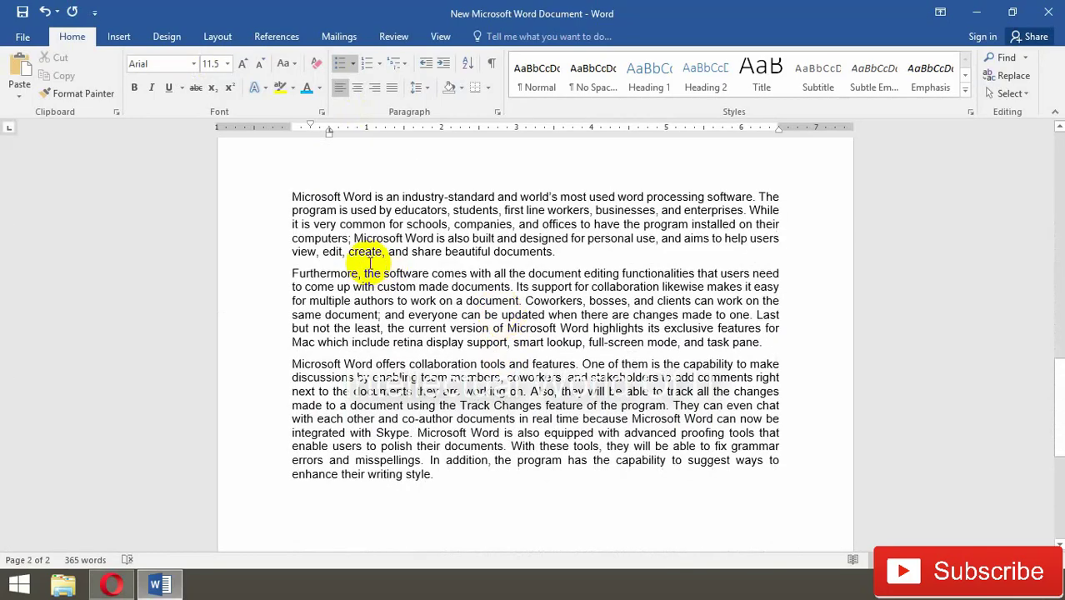
drag(292, 197, 450, 477)
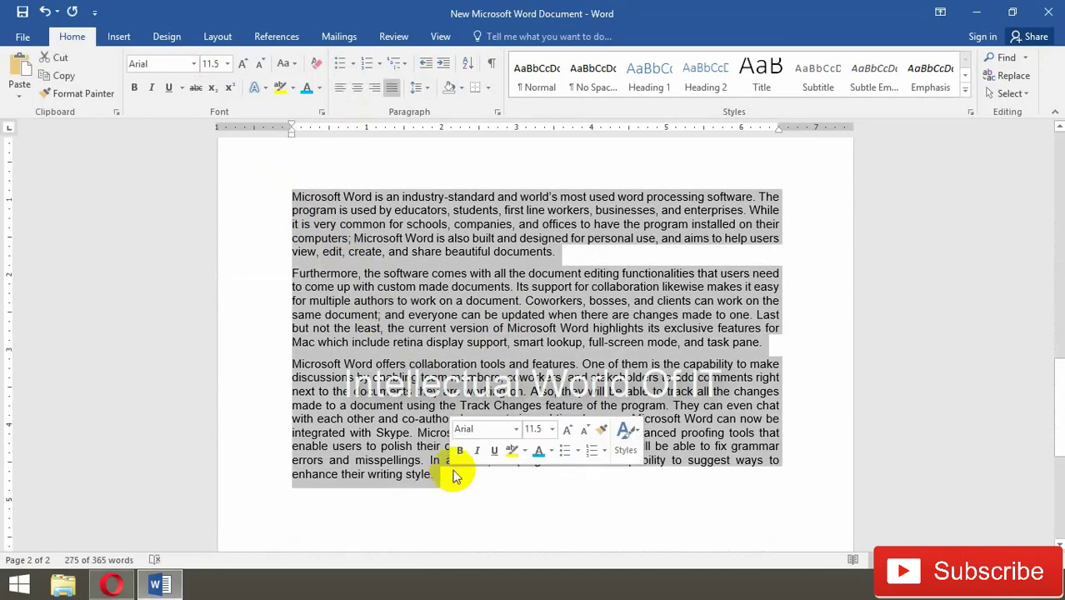
click(340, 89)
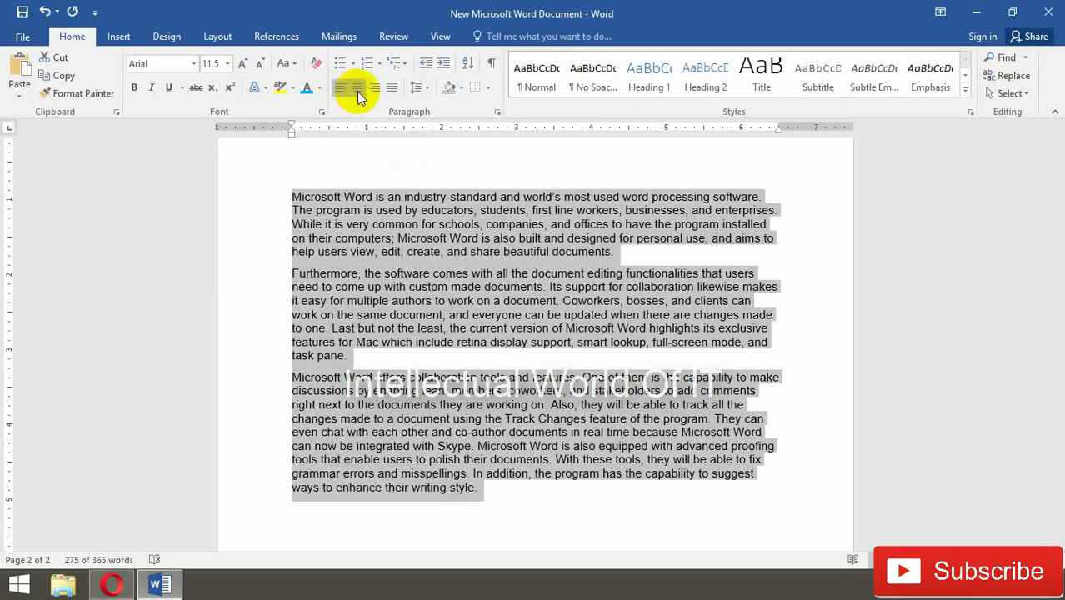
click(357, 89)
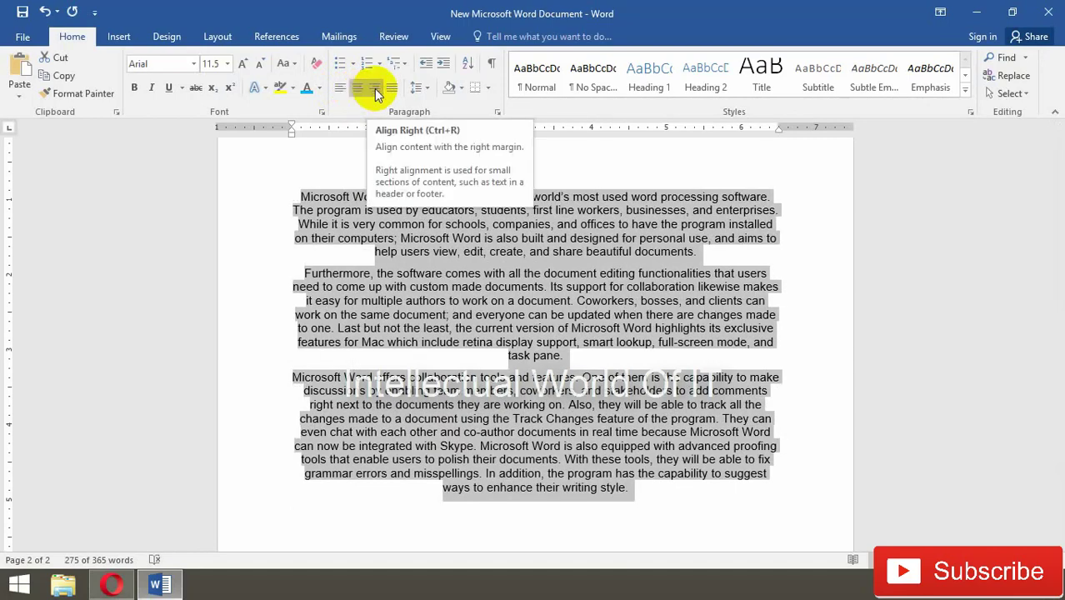
click(375, 89)
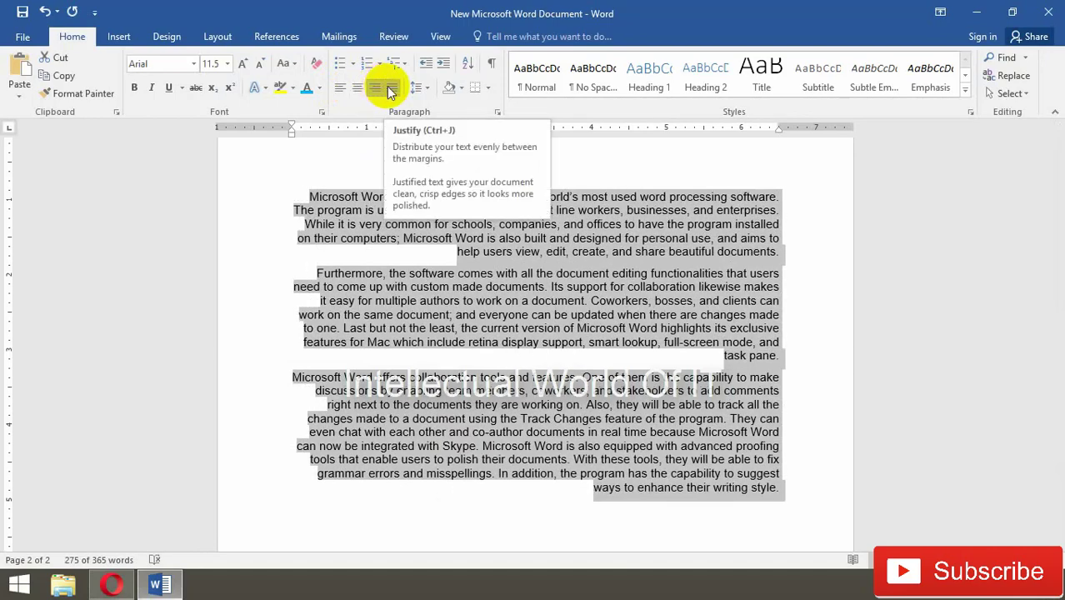
click(391, 90)
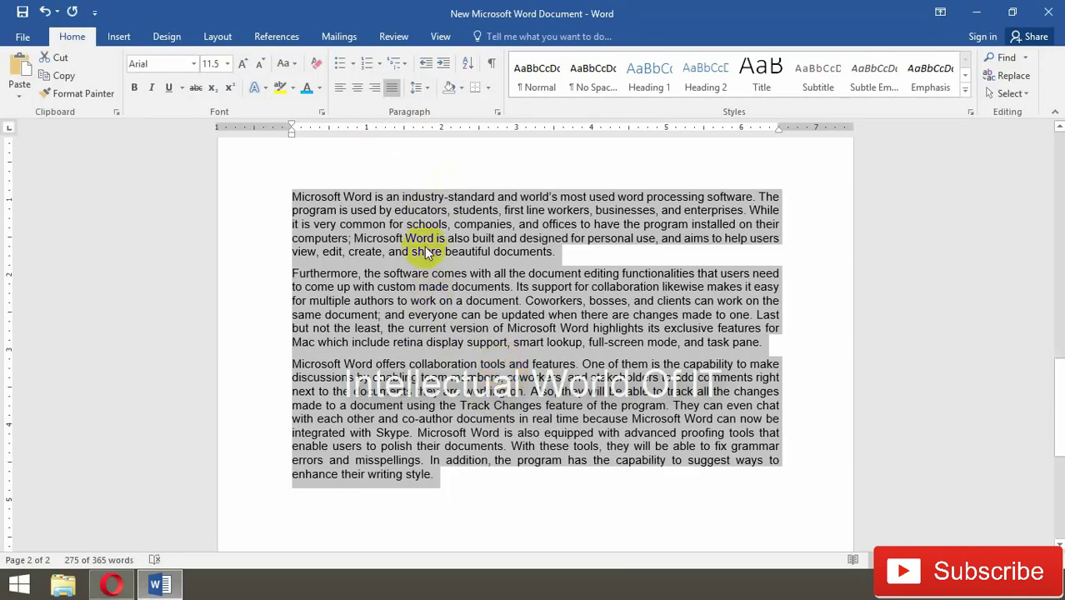
Open the detailed line spacing options for the three selected body paragraphs.
click(427, 88)
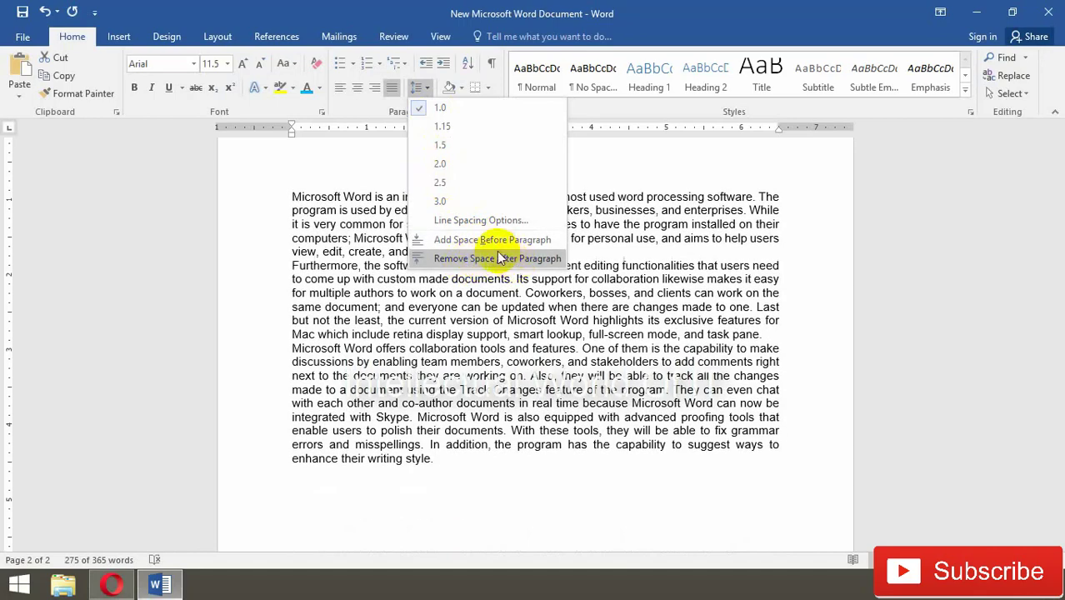
click(461, 222)
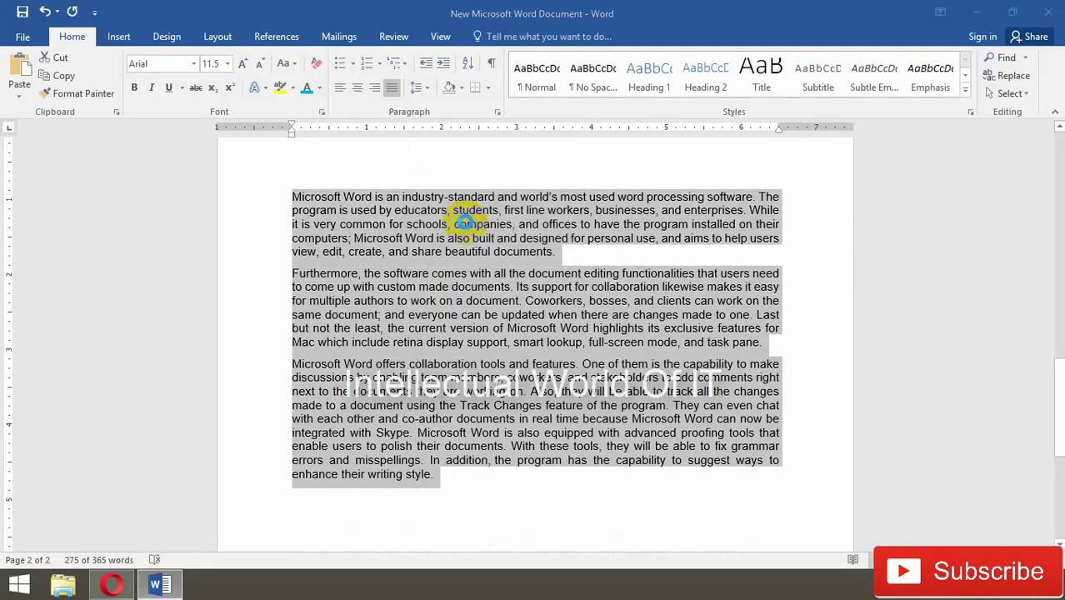